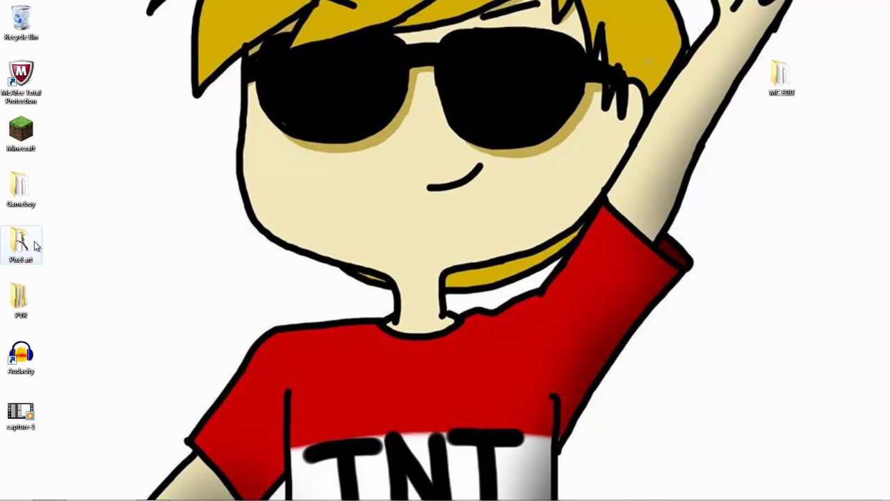
- Open the Gameboy folder and examine its Trade subfolder and the TGB Dual download page on The Emulator Zone
{"action": "double_click", "coordinate": [15, 191]}
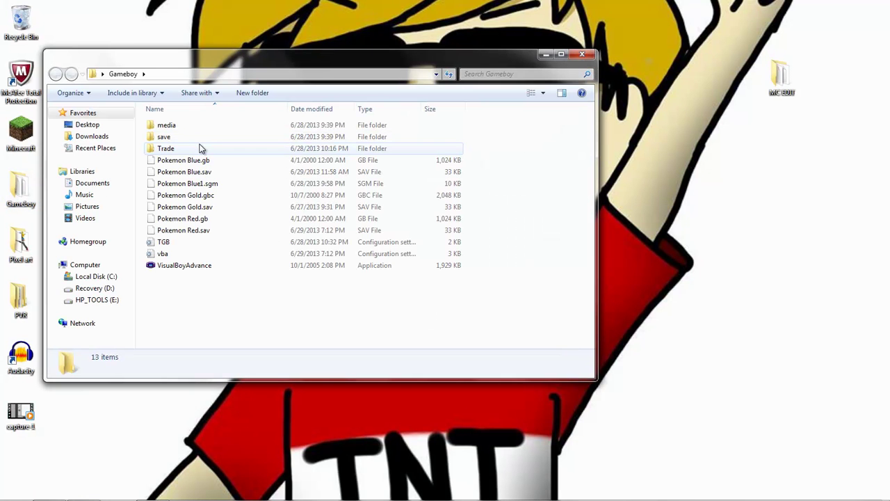
{"action": "double_click", "coordinate": [200, 151]}
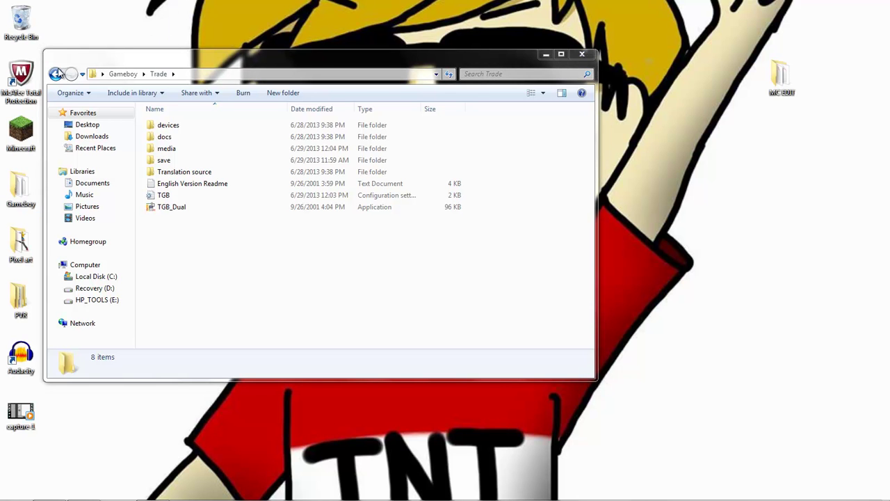
{"action": "left_click", "coordinate": [151, 488]}
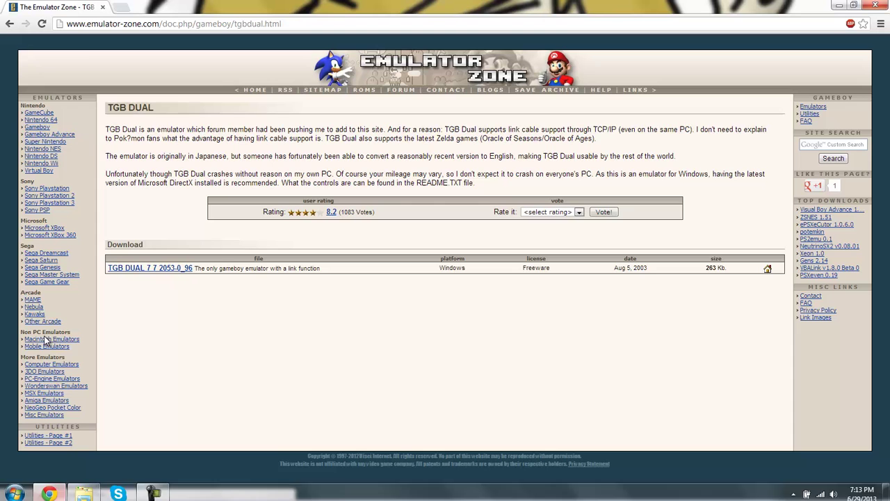
{"action": "left_click", "coordinate": [839, 5]}
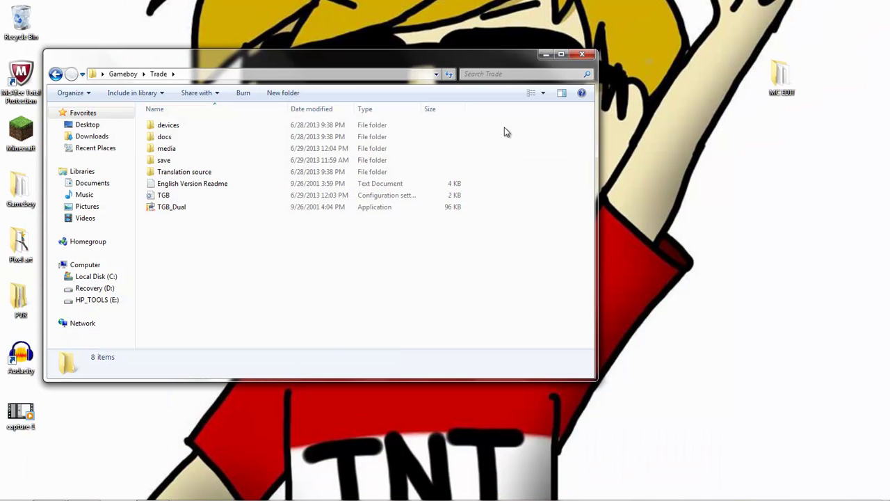
{"action": "left_click", "coordinate": [55, 74]}
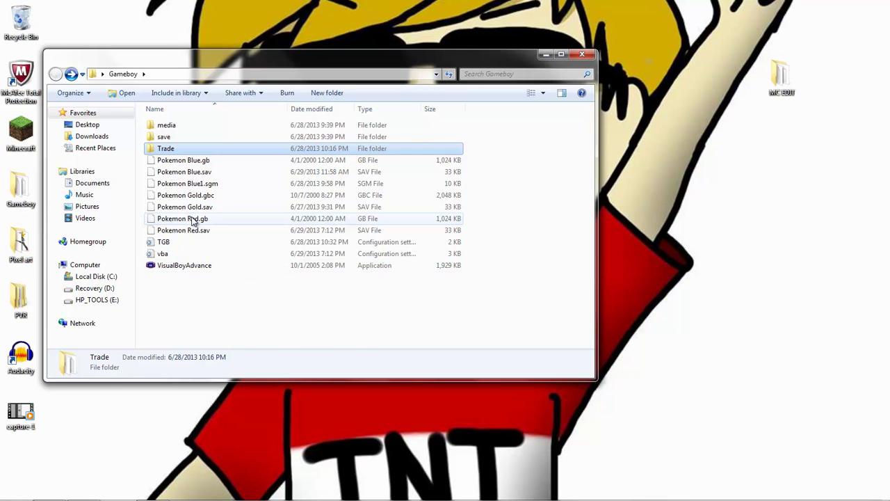
- Open Pokemon Red.gb with VisualBoyAdvance in a maximized window and continue the saved game
{"action": "left_click_drag", "start_coordinate": [186, 219], "coordinate": [227, 273]}
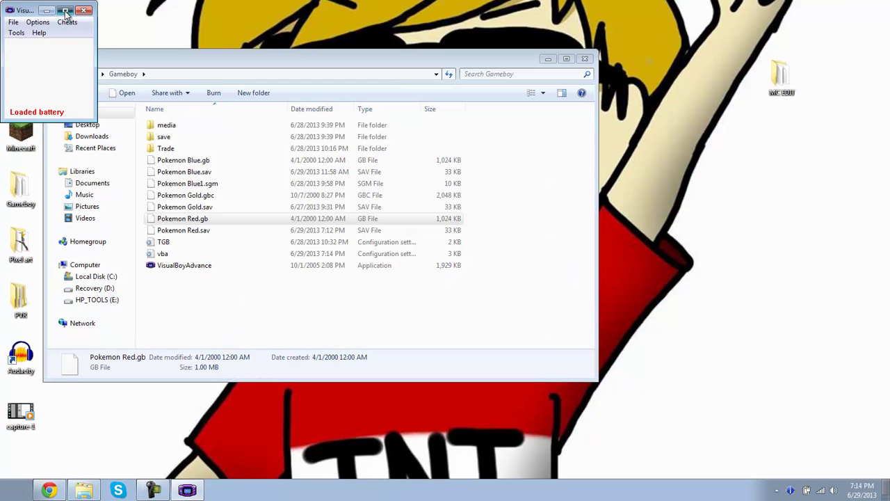
{"action": "left_click", "coordinate": [65, 10]}
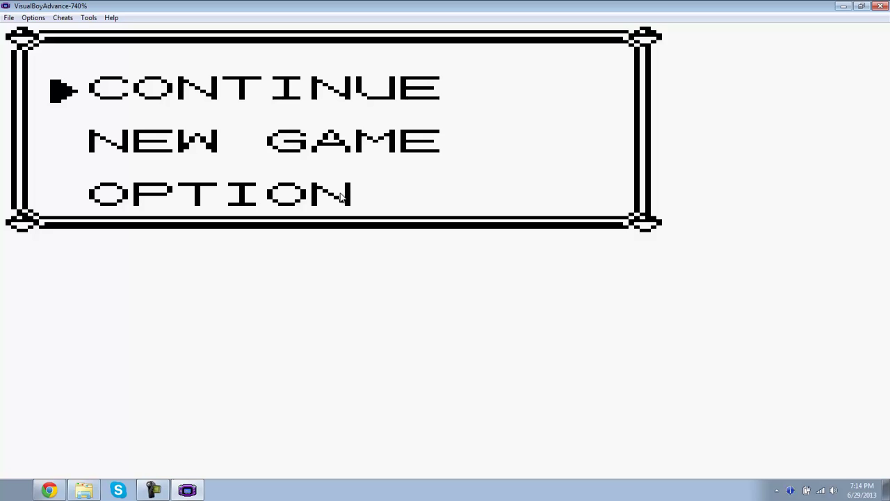
{"action": "key", "text": "z"}
{"action": "key", "text": "z"}
- Save the Pokemon Red game from its in-game menu
{"action": "key", "text": "Return"}
{"action": "key", "text": "Down"}
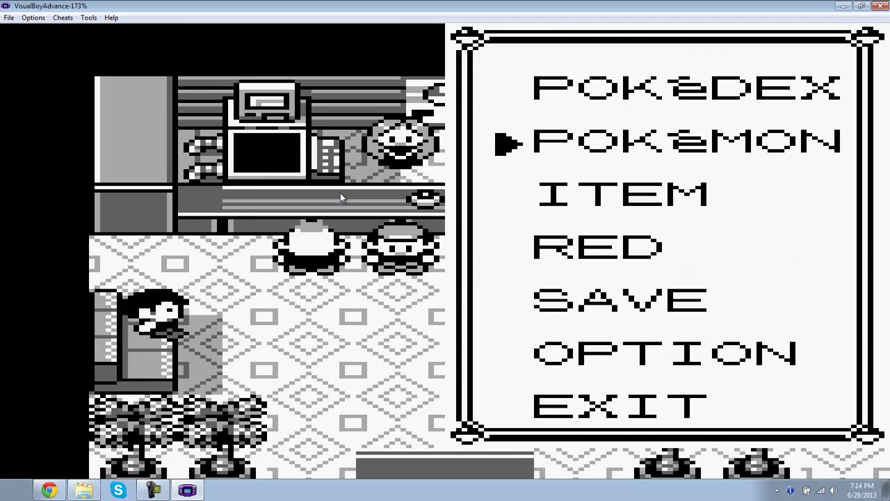
{"action": "key", "text": "Down"}
{"action": "key", "text": "Down"}
{"action": "key", "text": "Down"}
{"action": "key", "text": "z"}
{"action": "key", "text": "space"}
{"action": "key", "text": "z"}
{"action": "key", "text": "z"}
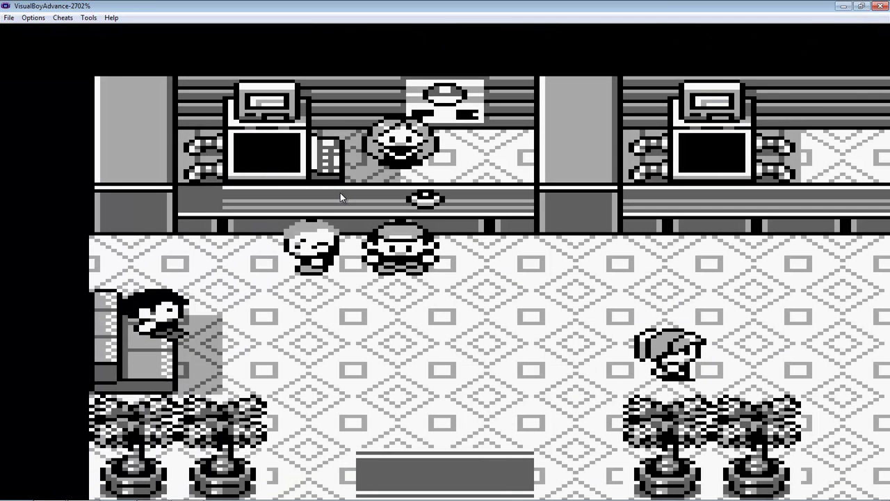
- Export the Pokemon Red battery file into the save folder inside Trade, overwriting the existing Pokemon Red.SAV
{"action": "left_click", "coordinate": [8, 17]}
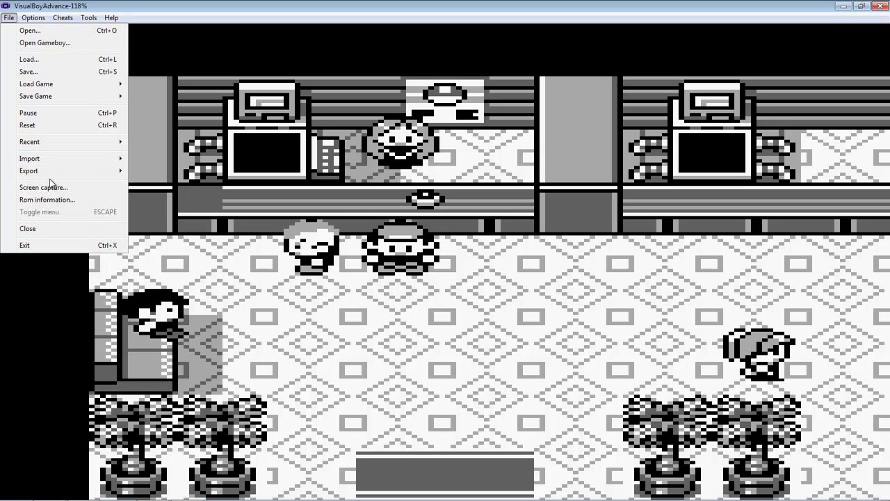
{"action": "mouse_move", "coordinate": [60, 171]}
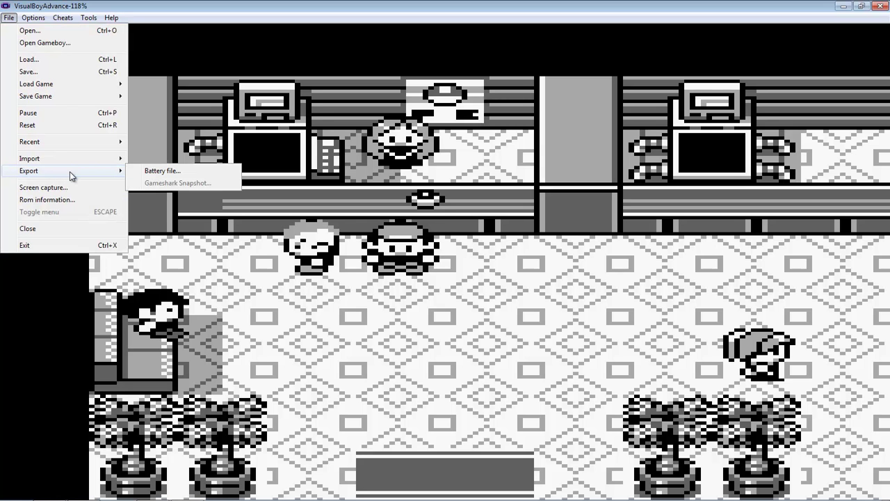
{"action": "left_click", "coordinate": [137, 170]}
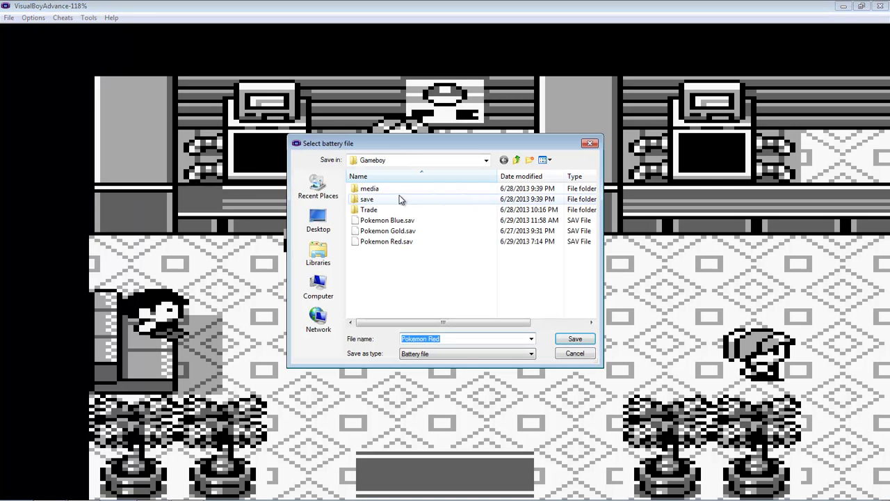
{"action": "double_click", "coordinate": [392, 210]}
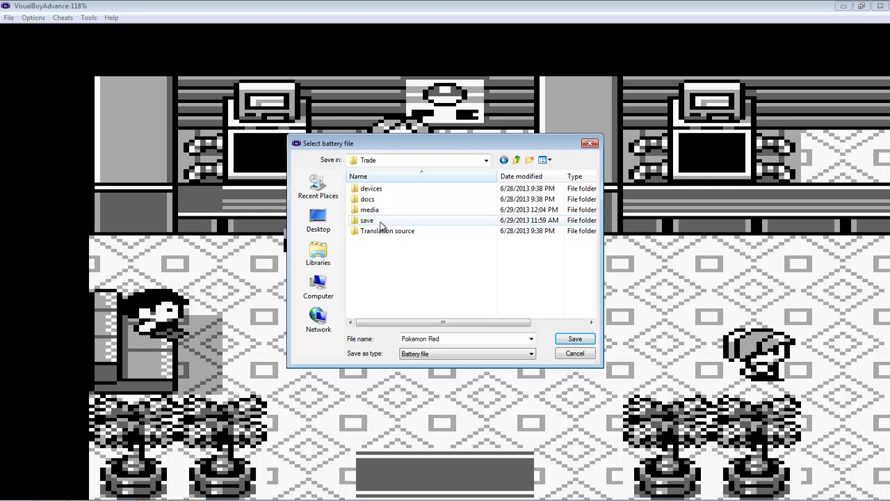
{"action": "double_click", "coordinate": [382, 221]}
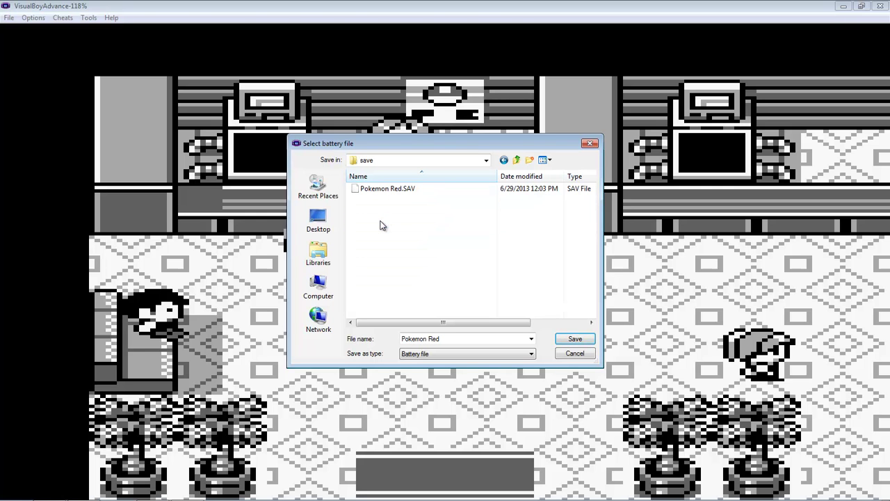
{"action": "left_click", "coordinate": [578, 340]}
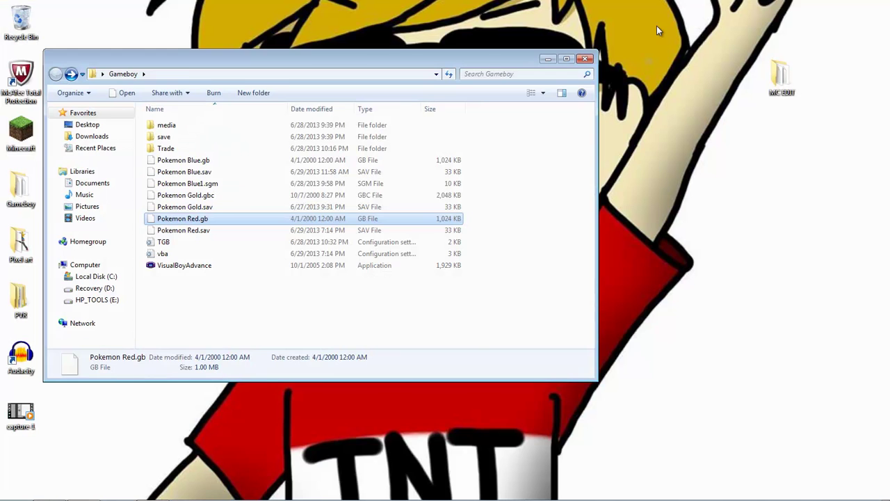
- Open Pokemon Blue.gb with VisualBoyAdvance and continue the saved game
{"action": "double_click", "coordinate": [188, 218]}
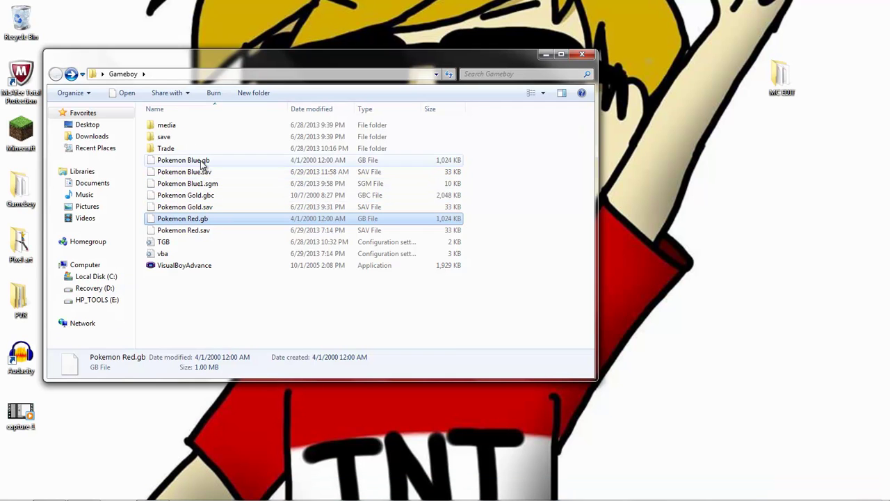
{"action": "left_click_drag", "start_coordinate": [198, 160], "coordinate": [210, 271]}
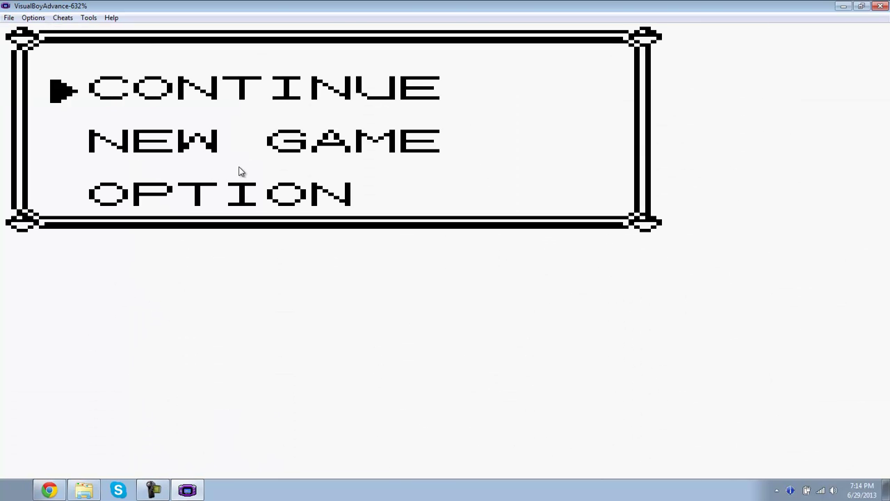
{"action": "key", "text": "z"}
{"action": "key", "text": "z"}
- Save the Pokemon Blue game from its in-game menu
{"action": "key", "text": "Return"}
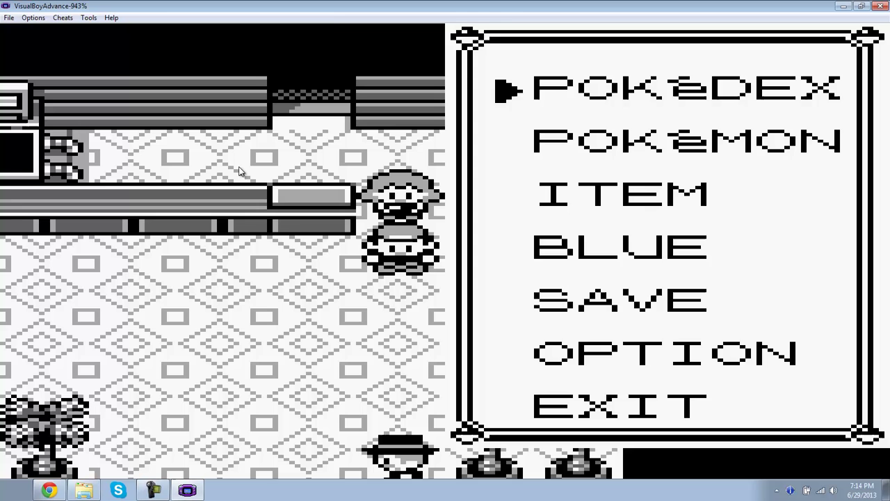
{"action": "key", "text": "Down"}
{"action": "key", "text": "Down"}
{"action": "key", "text": "Down"}
{"action": "key", "text": "Down"}
{"action": "key", "text": "z"}
{"action": "key", "text": "z"}
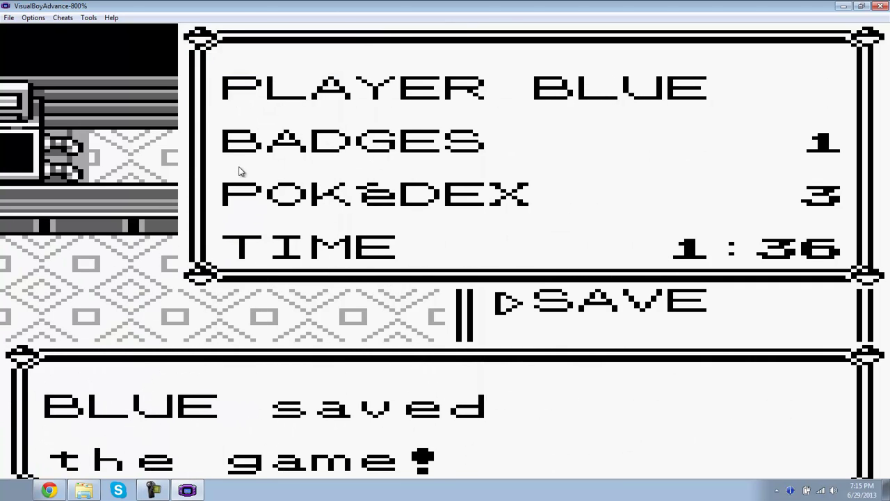
- Export the Pokemon Blue battery file into the save folder inside Trade and close the emulator
{"action": "left_click", "coordinate": [9, 17]}
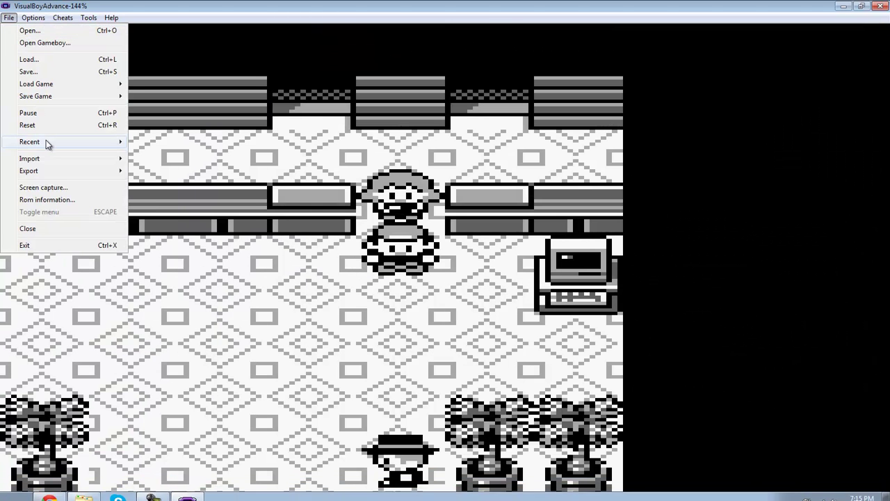
{"action": "mouse_move", "coordinate": [51, 172]}
{"action": "left_click", "coordinate": [139, 173]}
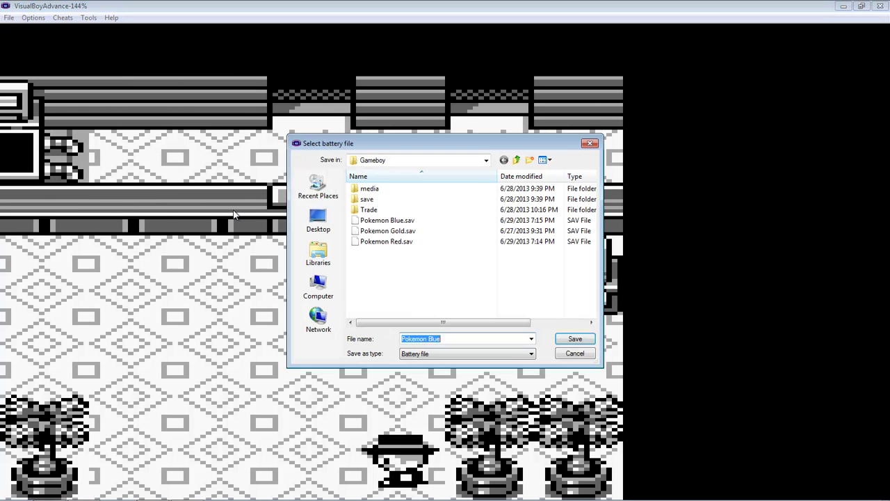
{"action": "double_click", "coordinate": [368, 209]}
{"action": "double_click", "coordinate": [367, 220]}
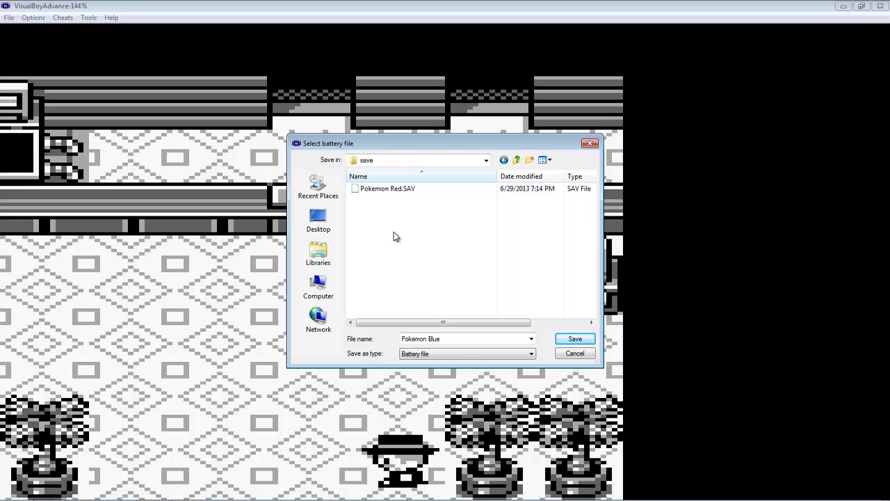
{"action": "left_click", "coordinate": [584, 340]}
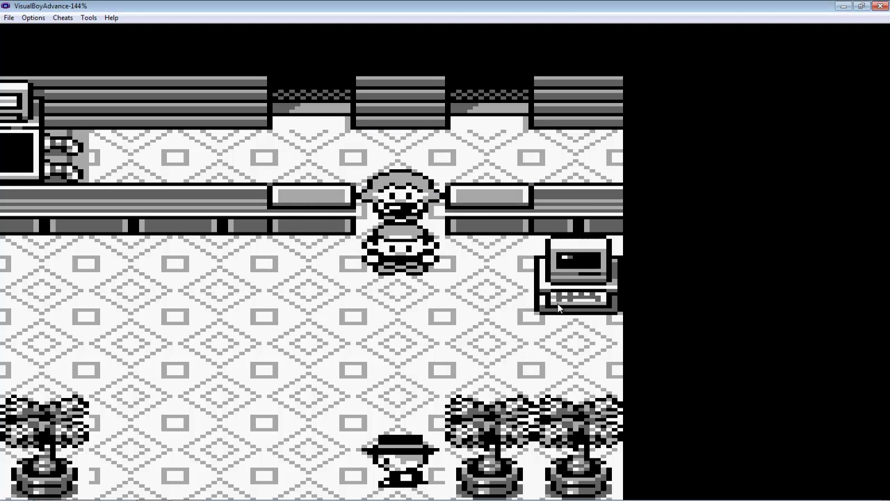
{"action": "left_click", "coordinate": [881, 7]}
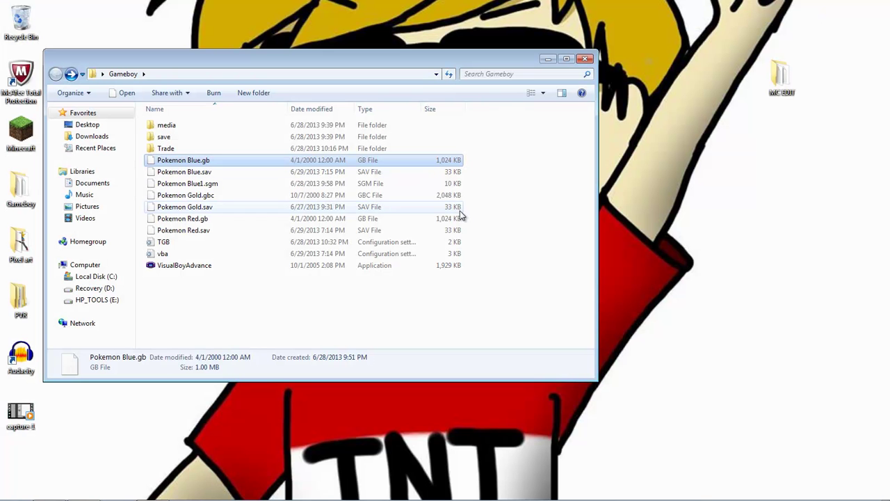
- Move Pokemon Red.gb and Pokemon Blue.gb from the Gameboy folder onto the desktop and back off it
{"action": "double_click", "coordinate": [221, 203]}
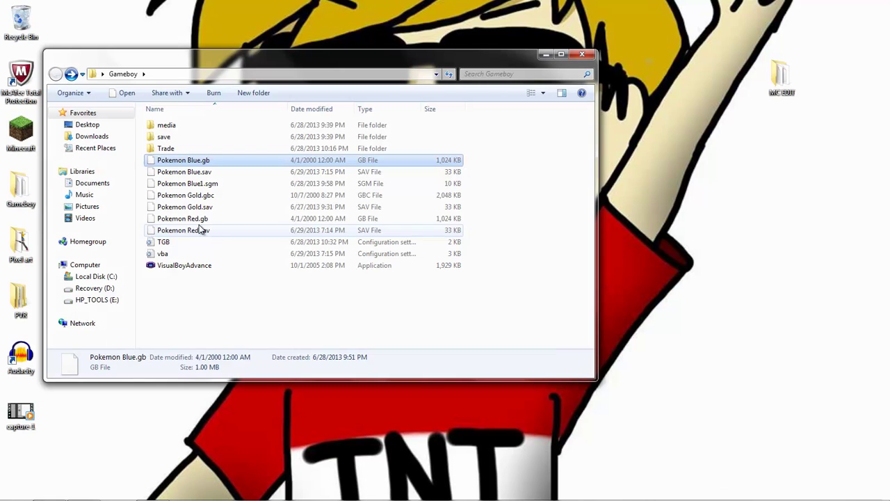
{"action": "left_click_drag", "start_coordinate": [199, 218], "coordinate": [577, 272]}
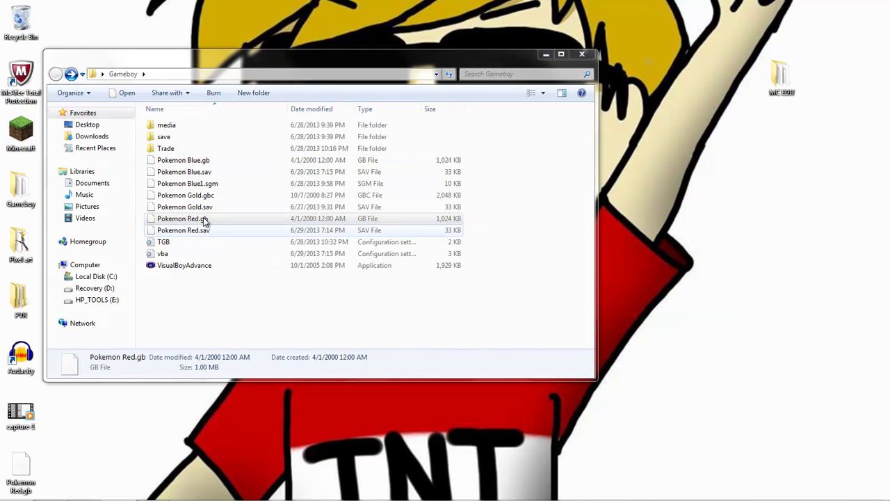
{"action": "left_click_drag", "start_coordinate": [205, 161], "coordinate": [772, 251]}
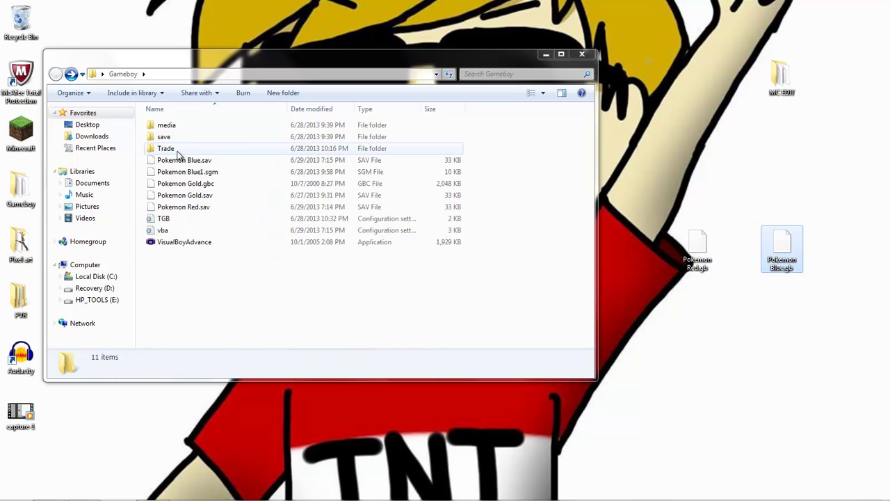
{"action": "double_click", "coordinate": [167, 148]}
{"action": "left_click_drag", "start_coordinate": [877, 307], "coordinate": [177, 149]}
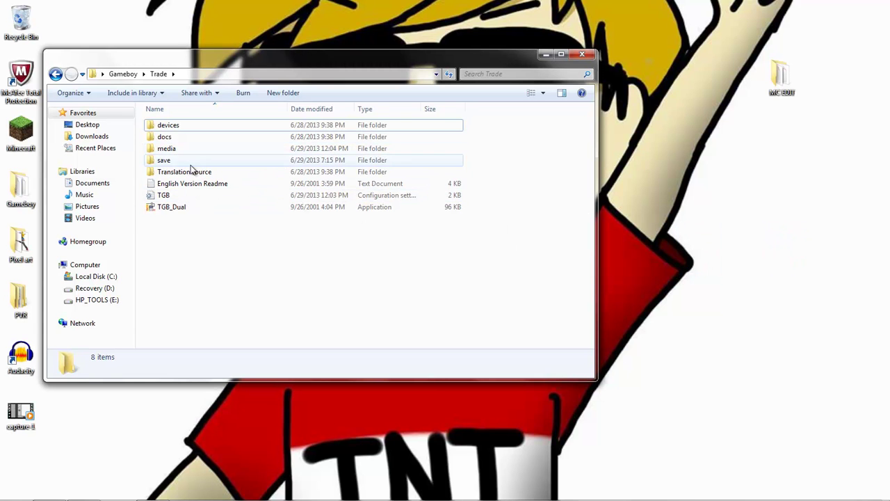
- Delete the Pokemon Blue.sa2 file from the save folder inside Trade
{"action": "double_click", "coordinate": [189, 162]}
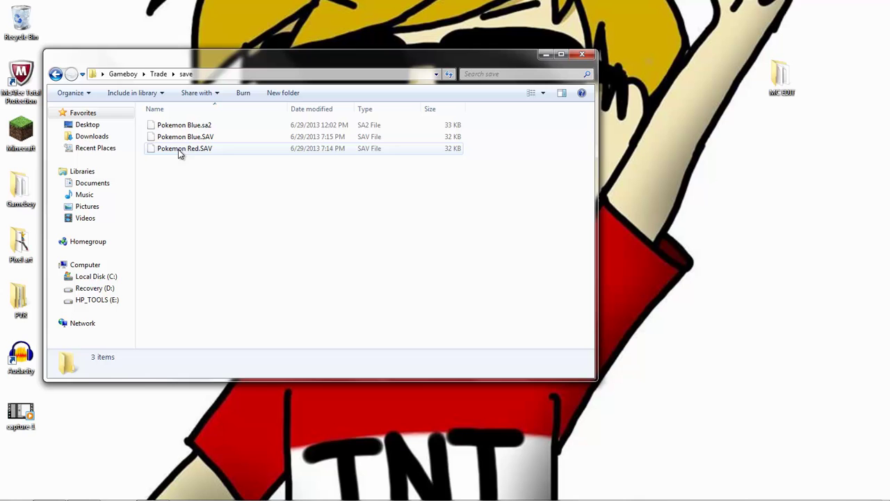
{"action": "left_click", "coordinate": [179, 150]}
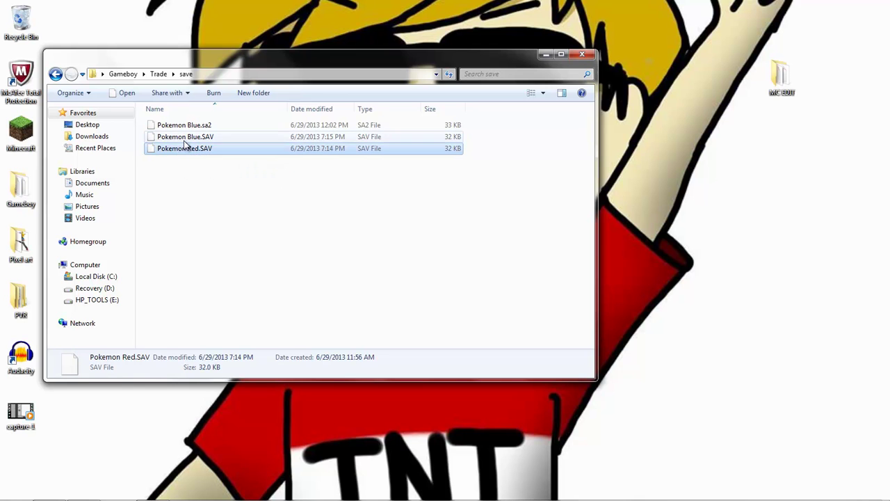
{"action": "left_click", "coordinate": [186, 139]}
{"action": "left_click", "coordinate": [182, 148]}
{"action": "key", "text": "Up"}
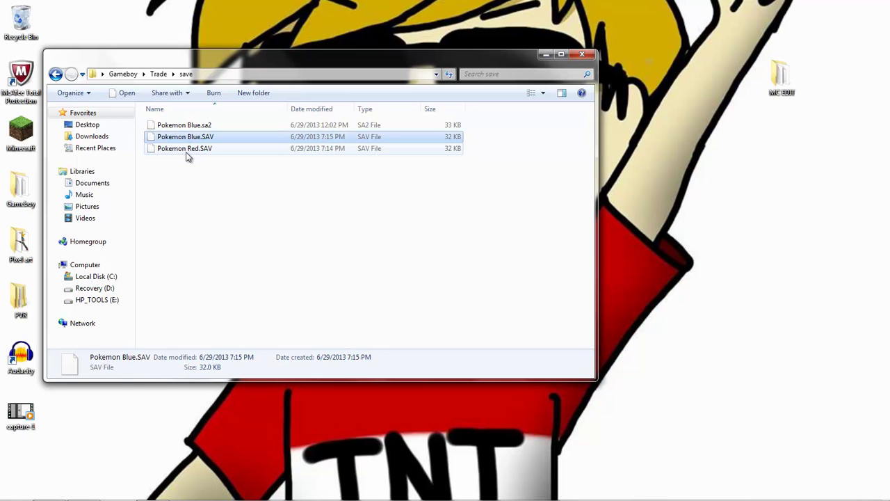
{"action": "left_click", "coordinate": [186, 152]}
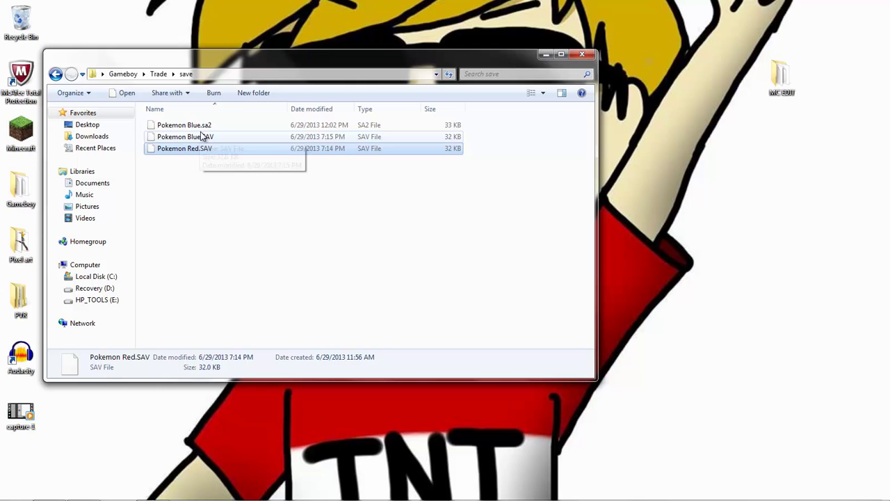
{"action": "left_click", "coordinate": [221, 126]}
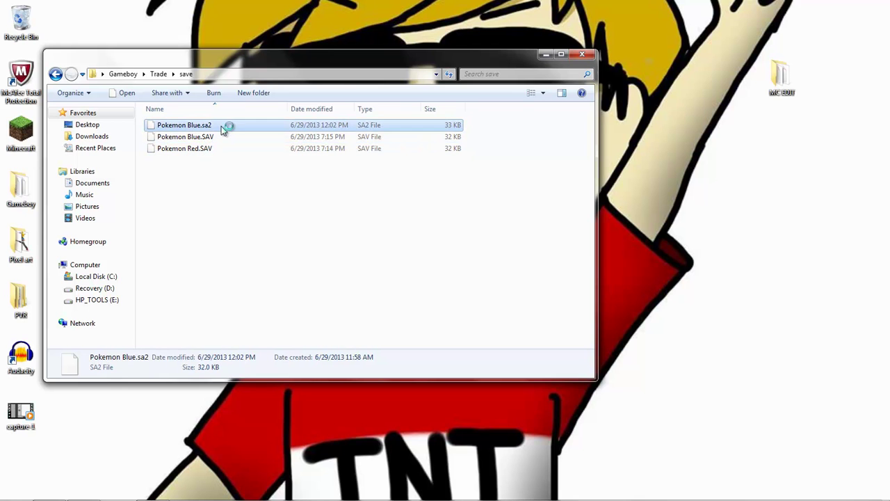
{"action": "key", "text": "Delete"}
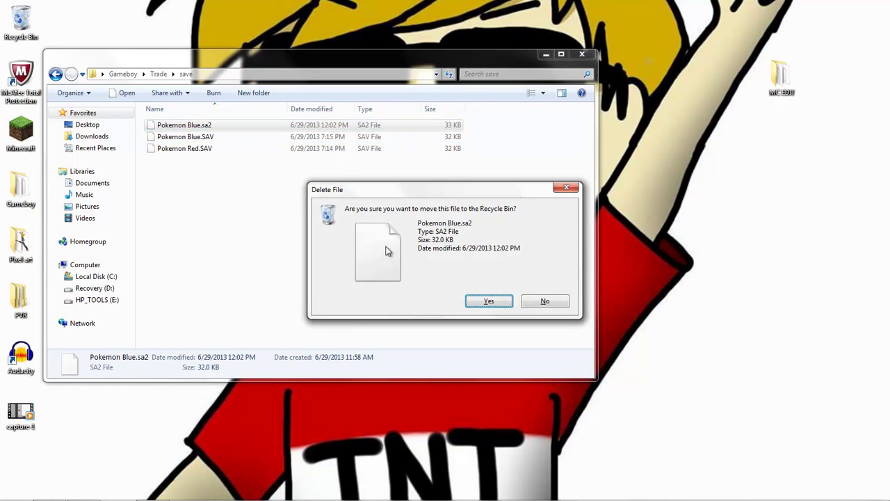
{"action": "left_click", "coordinate": [486, 306]}
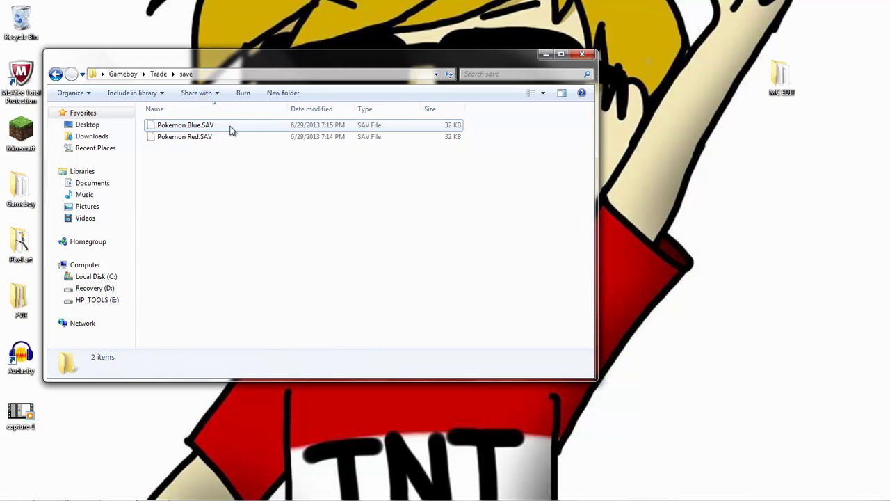
- Rename Pokemon Blue.SAV in the save folder to Pokemon Blue.sa2, accepting the extension change
{"action": "left_click", "coordinate": [230, 129]}
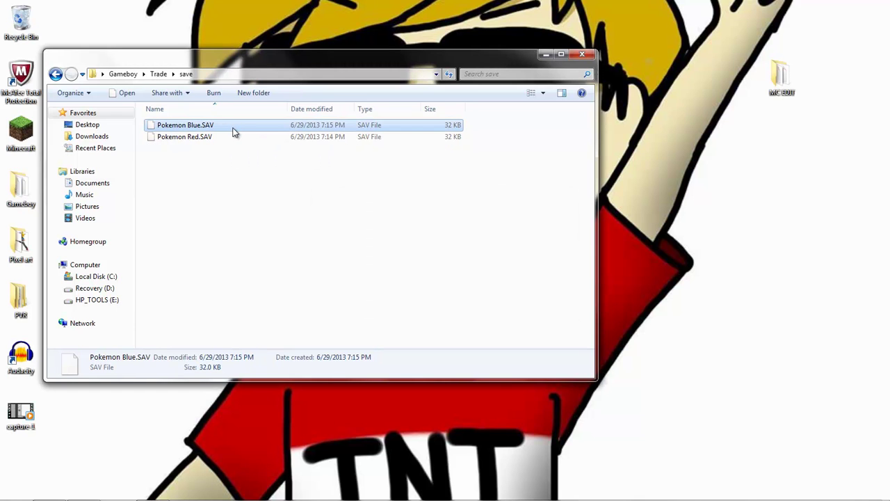
{"action": "right_click", "coordinate": [233, 128]}
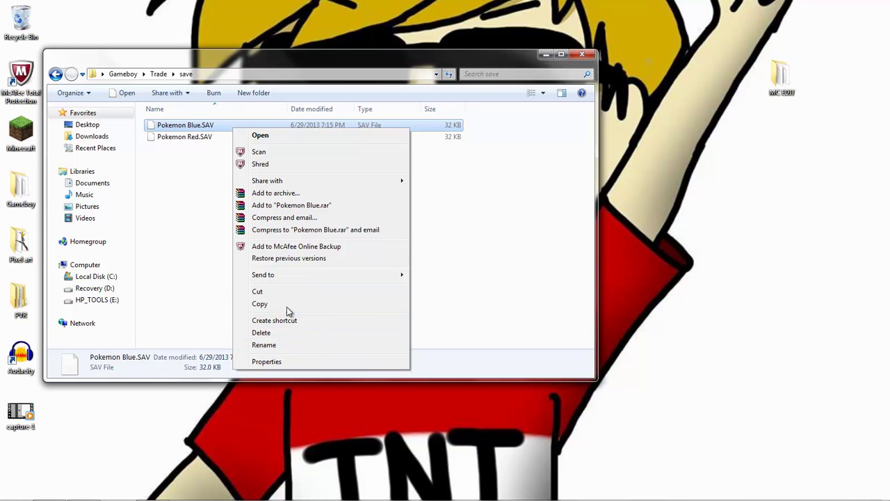
{"action": "left_click", "coordinate": [288, 345]}
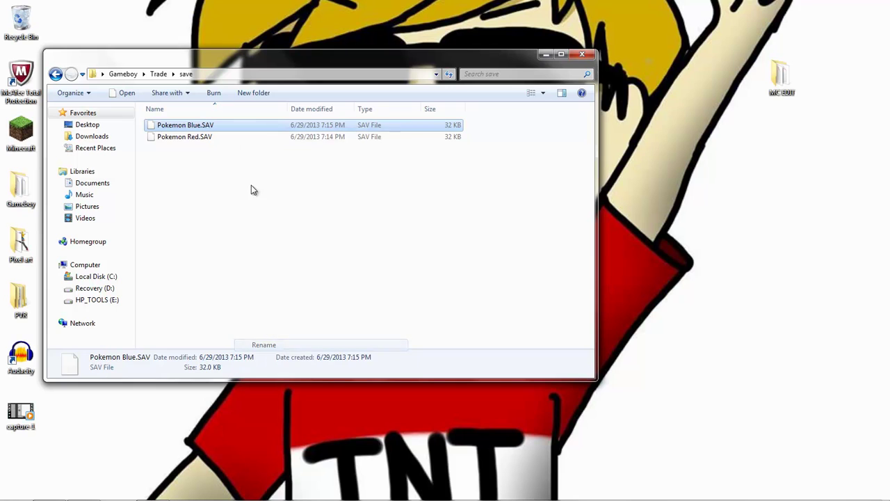
{"action": "left_click", "coordinate": [223, 124]}
{"action": "key", "text": "BackSpace"}
{"action": "key", "text": "BackSpace"}
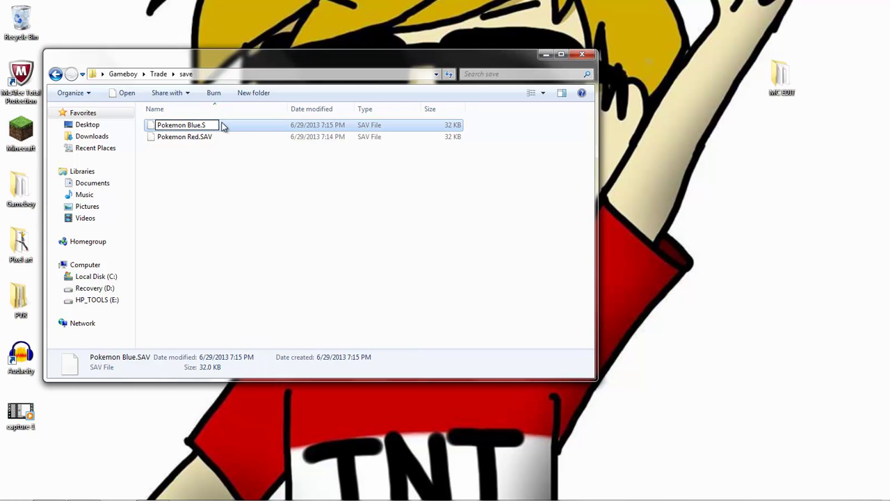
{"action": "type", "text": "sa"}
{"action": "key", "text": "BackSpace"}
{"action": "type", "text": "a3"}
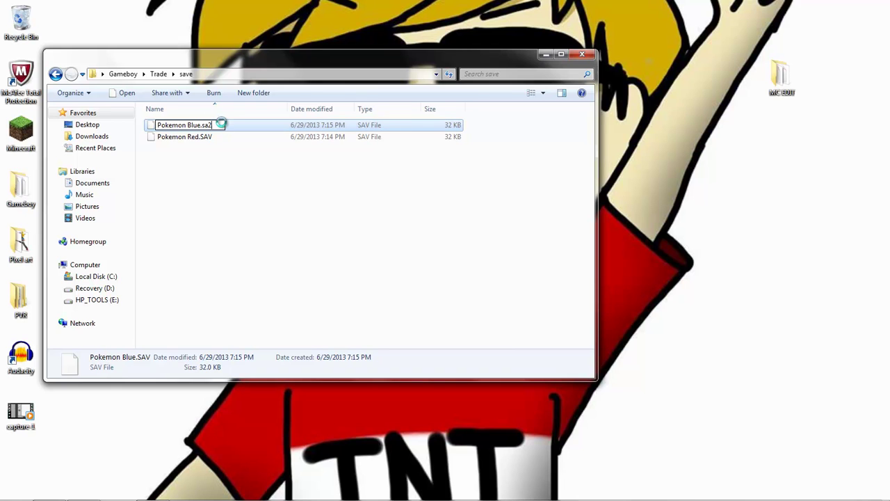
{"action": "key", "text": "Return"}
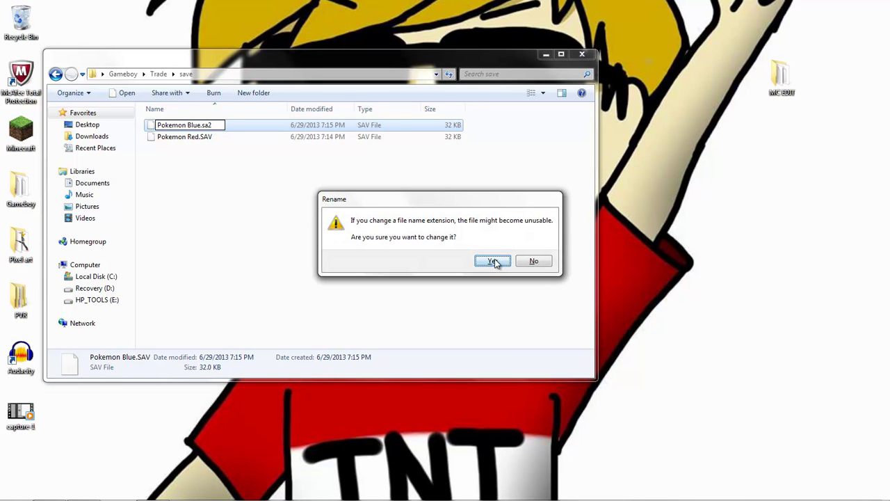
{"action": "left_click", "coordinate": [492, 261]}
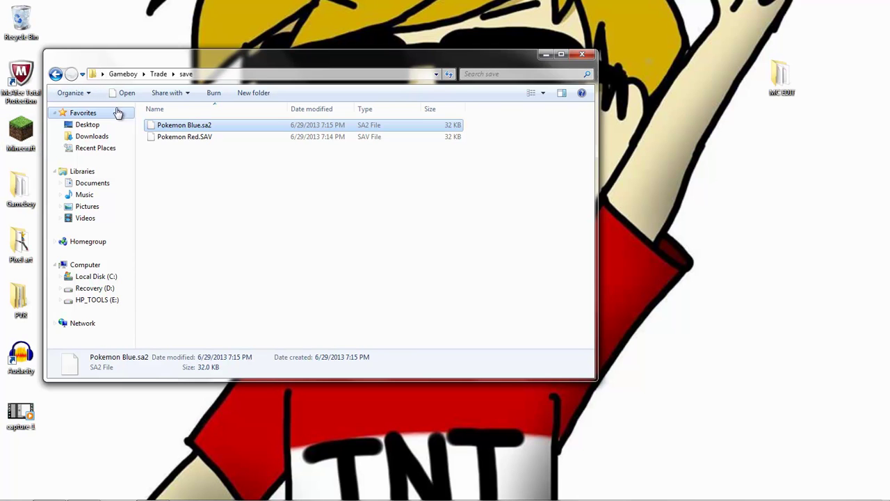
- Launch TGB_Dual from the Trade folder and load Pokemon Red.gb as the first Game Boy's game
{"action": "left_click", "coordinate": [56, 74]}
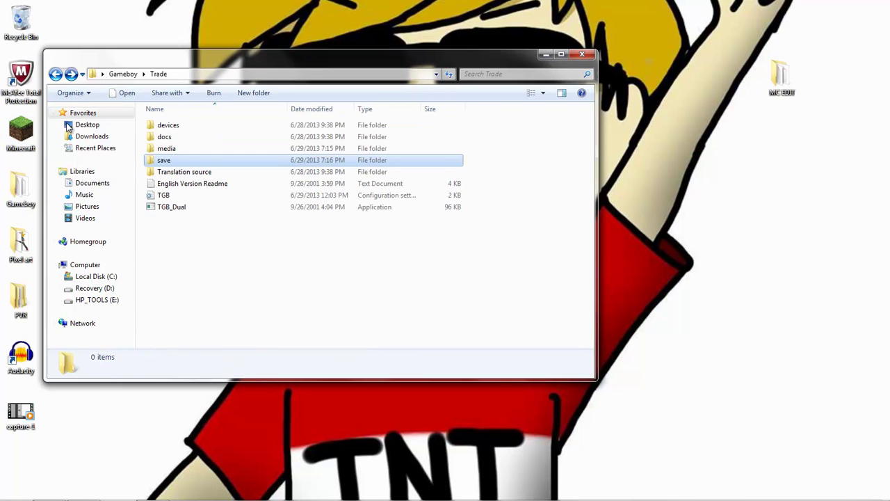
{"action": "double_click", "coordinate": [188, 212]}
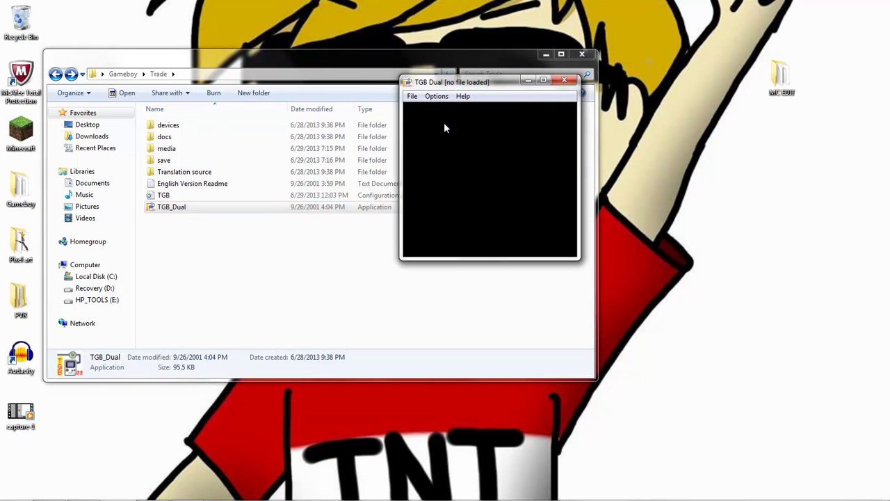
{"action": "left_click", "coordinate": [413, 97]}
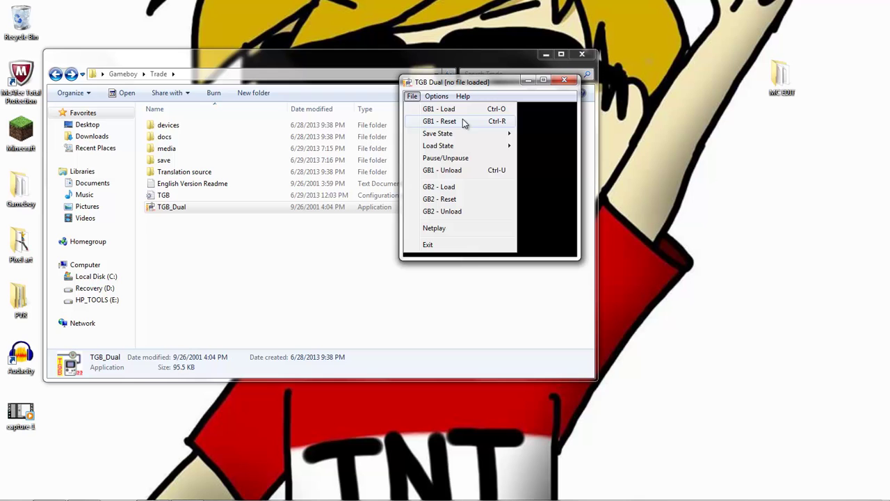
{"action": "left_click", "coordinate": [468, 112]}
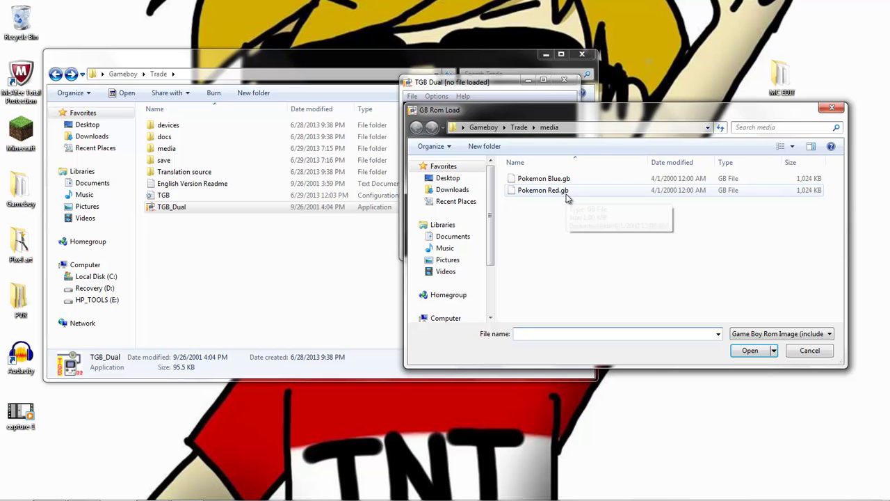
{"action": "double_click", "coordinate": [565, 192]}
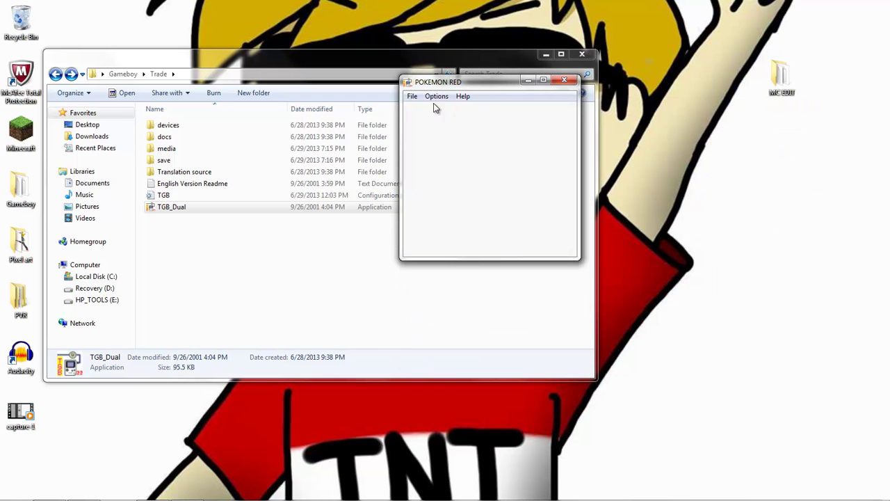
- Load Pokemon Blue.gb as the second Game Boy's game
{"action": "left_click", "coordinate": [413, 97]}
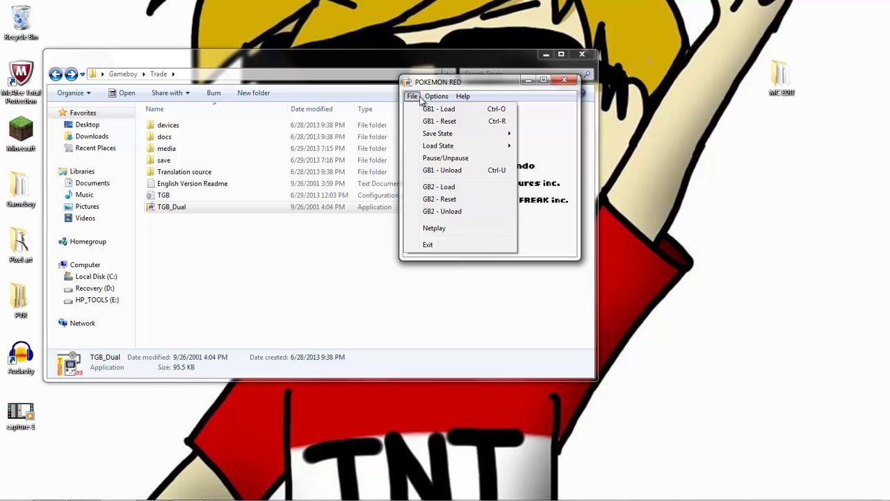
{"action": "left_click", "coordinate": [461, 188]}
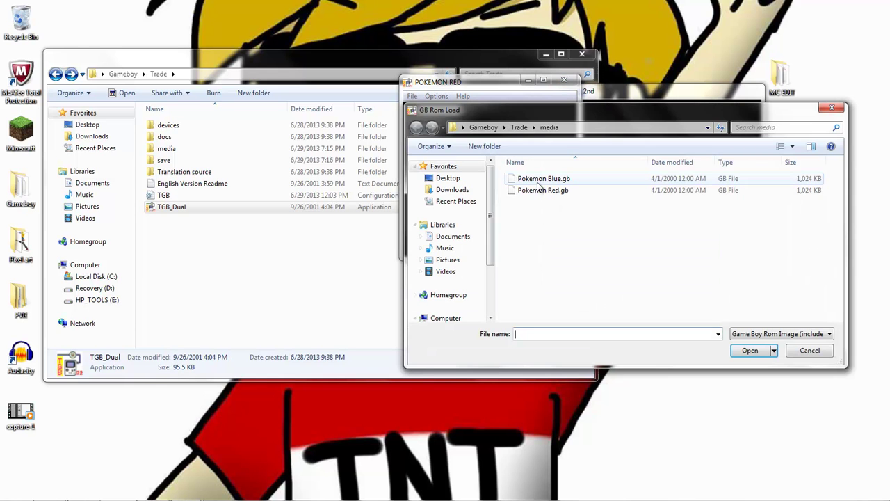
{"action": "left_click", "coordinate": [537, 184]}
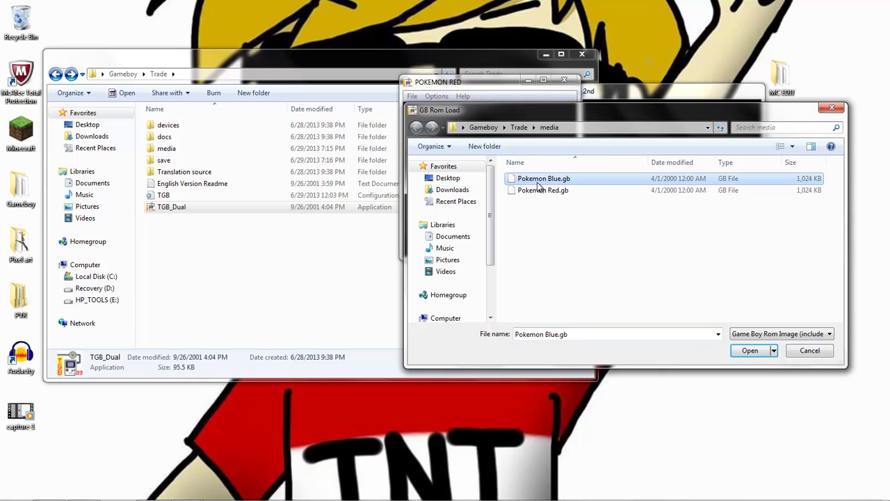
{"action": "double_click", "coordinate": [538, 183]}
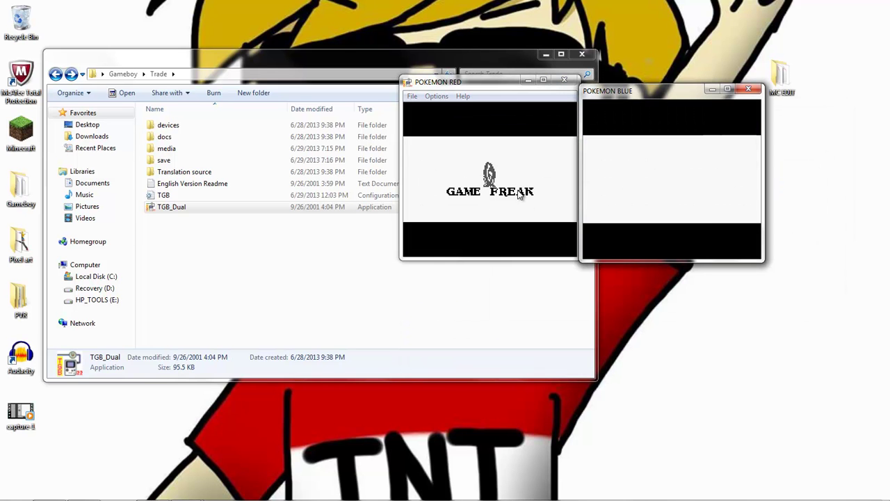
- Get past the title screens and continue the saved games in both Pokemon Red and Pokemon Blue
{"action": "left_click", "coordinate": [503, 169]}
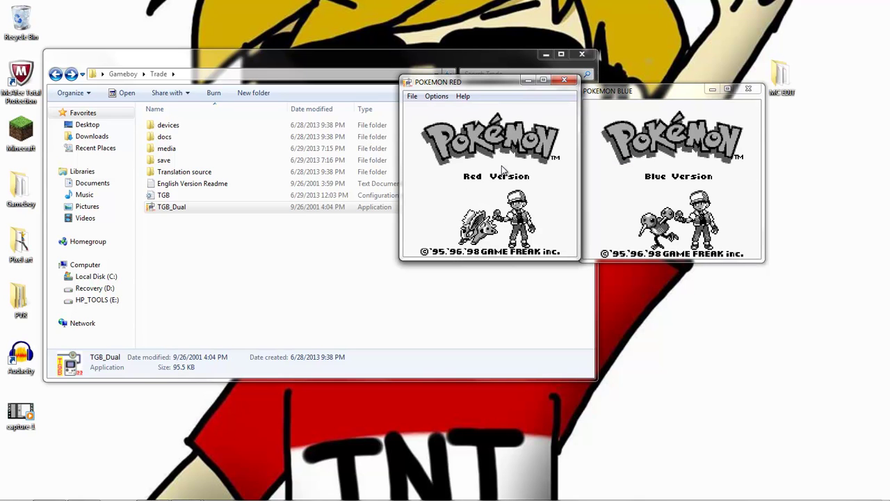
{"action": "key", "text": "Return"}
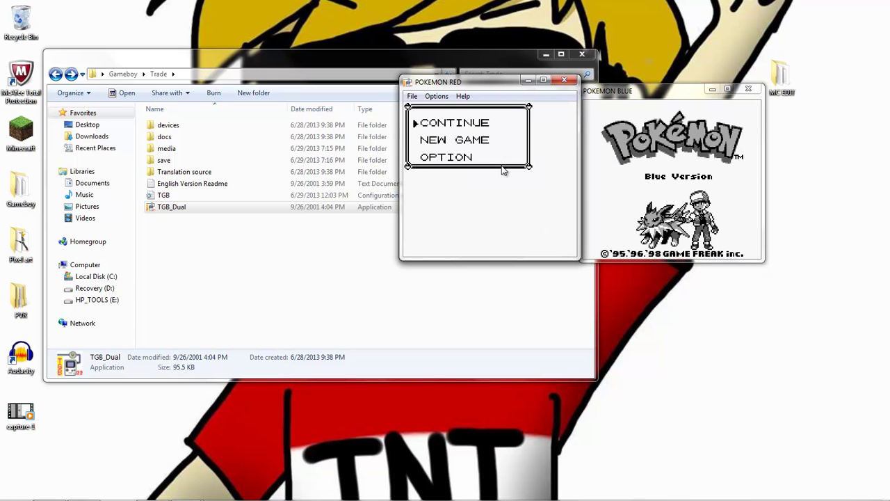
{"action": "key", "text": "Return"}
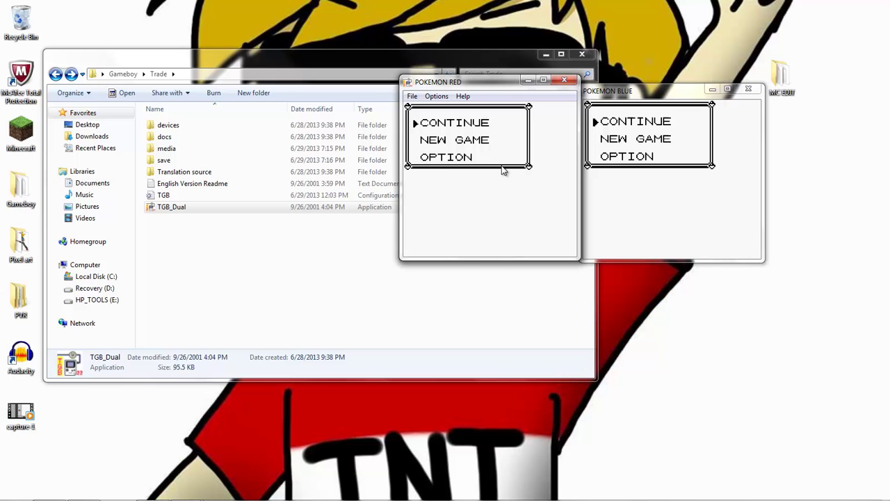
{"action": "key", "text": "Return"}
{"action": "key", "text": "Return"}
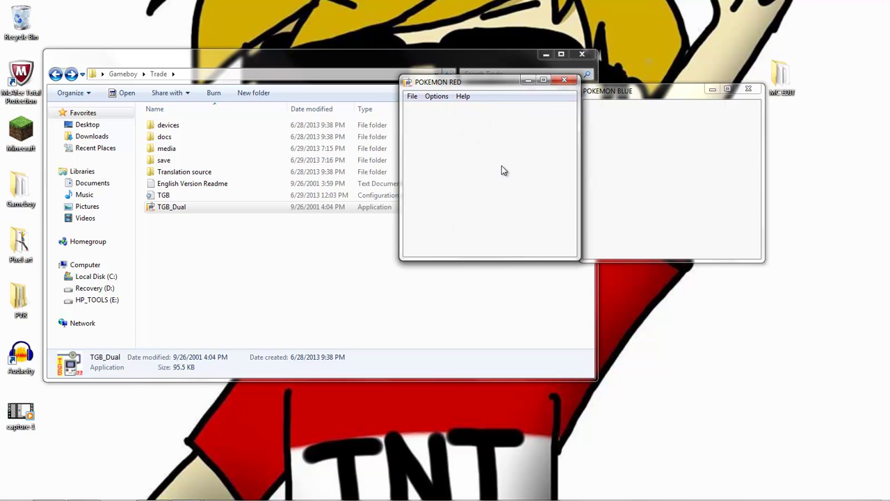
- Walk the Pokemon Red character to the link attendant and enter the Trade Center in both games
{"action": "key", "text": "Right"}
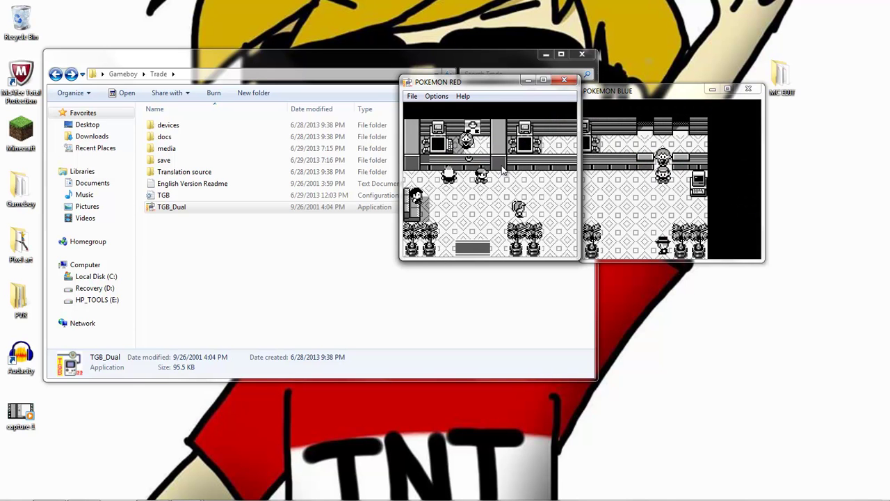
{"action": "key", "text": "Right"}
{"action": "key", "text": "Right"}
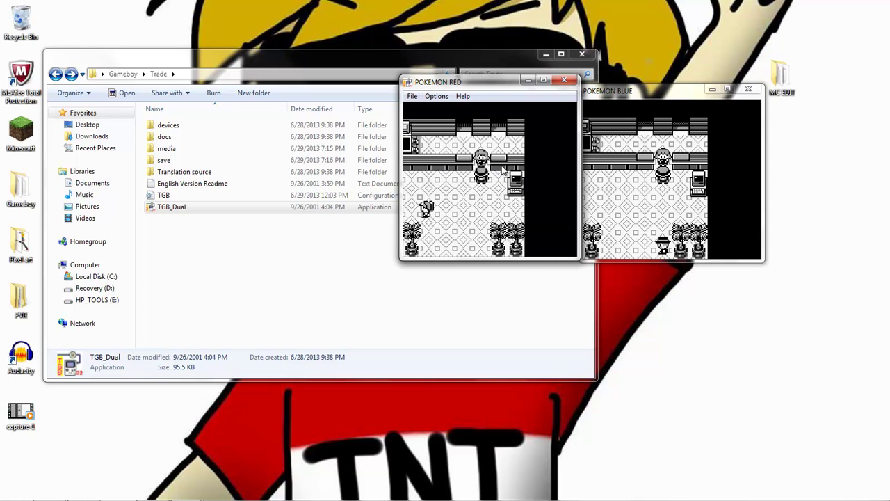
{"action": "key", "text": "Return"}
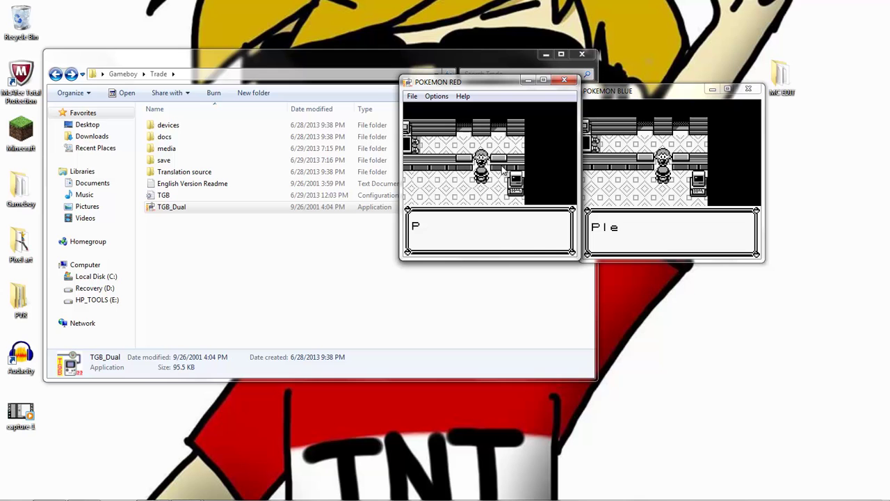
{"action": "key", "text": "z"}
{"action": "key", "text": "z"}
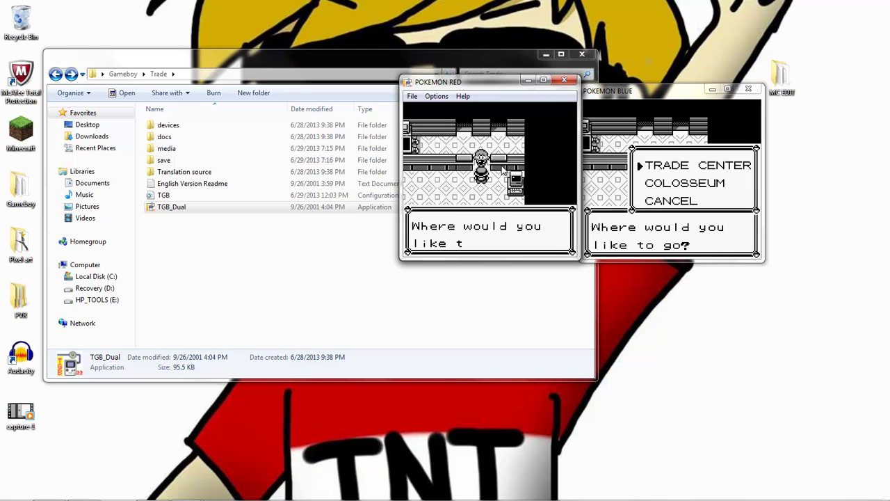
{"action": "key", "text": "z"}
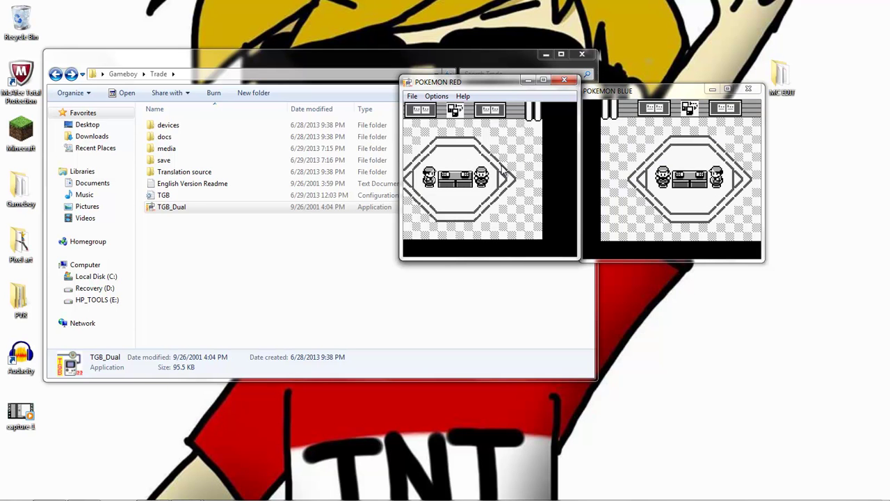
- Position both characters at the Trade Center table and open the trade lists
{"action": "key", "text": "Left"}
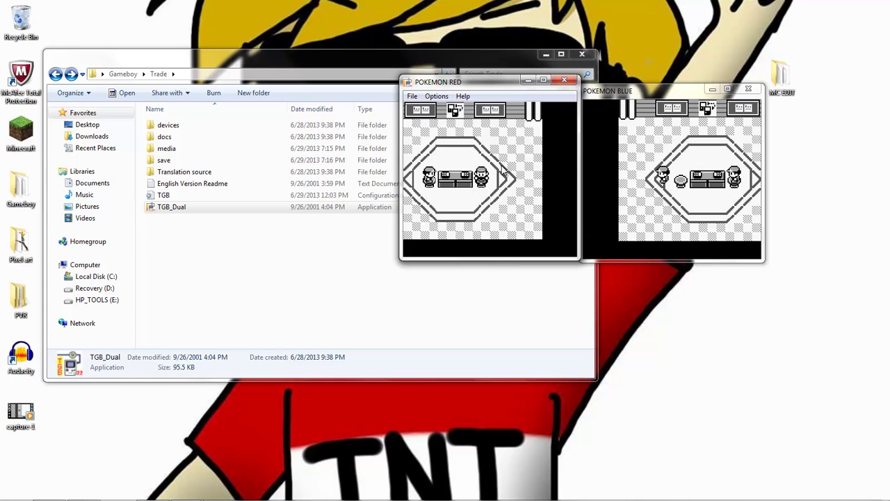
{"action": "key", "text": "Right"}
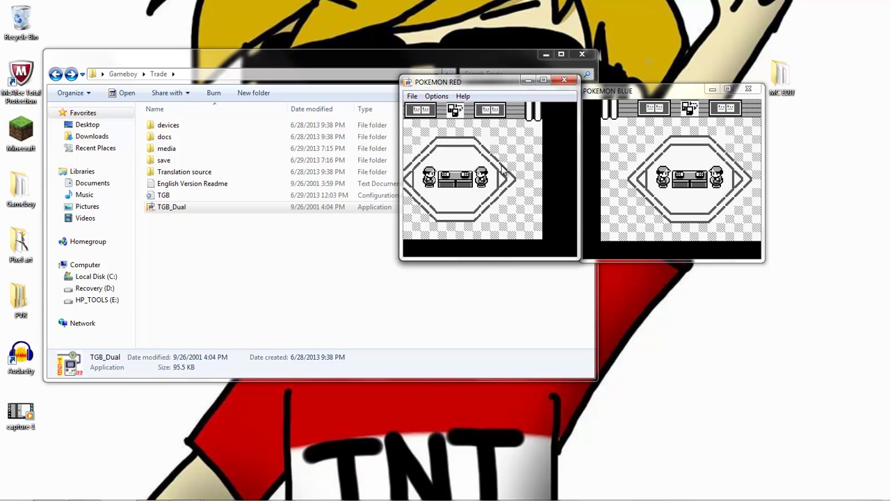
{"action": "key", "text": "z"}
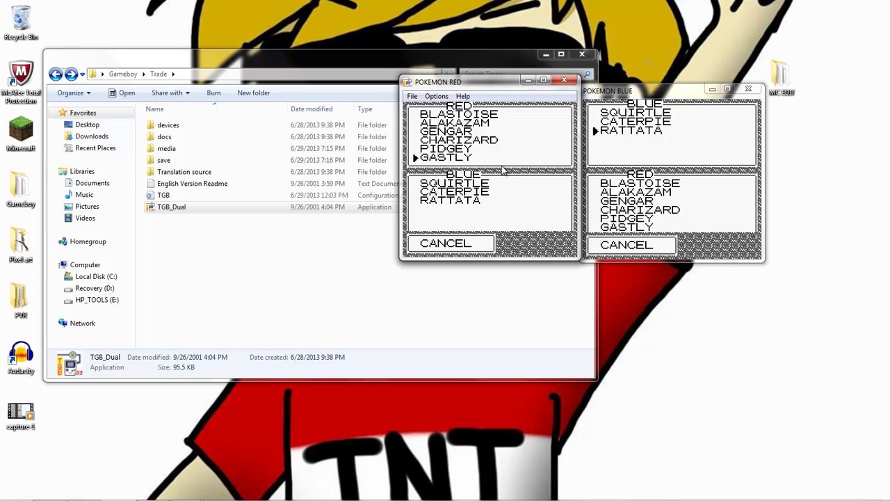
- Trade Gastly from Pokemon Red for Rattata from Pokemon Blue
{"action": "key", "text": "z"}
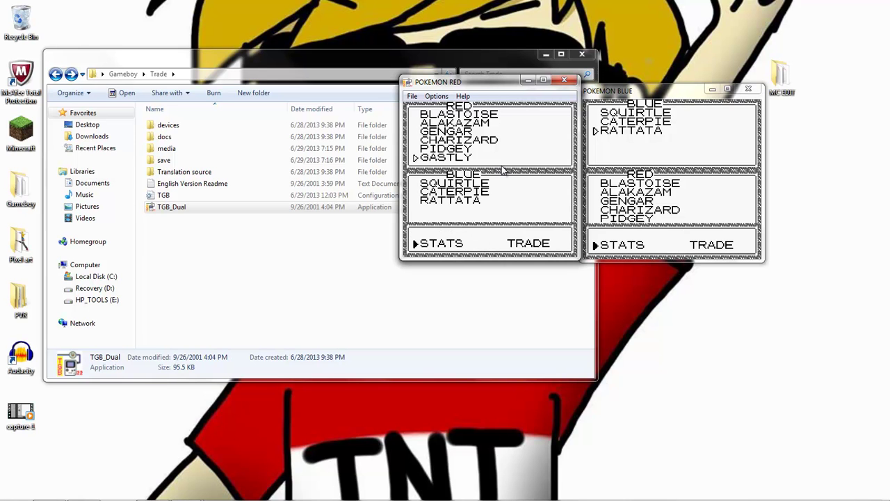
{"action": "key", "text": "Right"}
{"action": "key", "text": "z"}
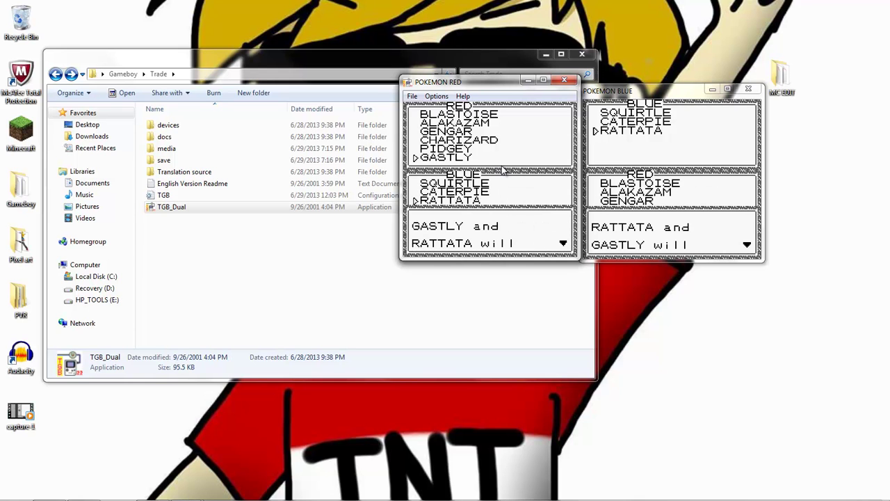
{"action": "key", "text": "z"}
{"action": "key", "text": "z"}
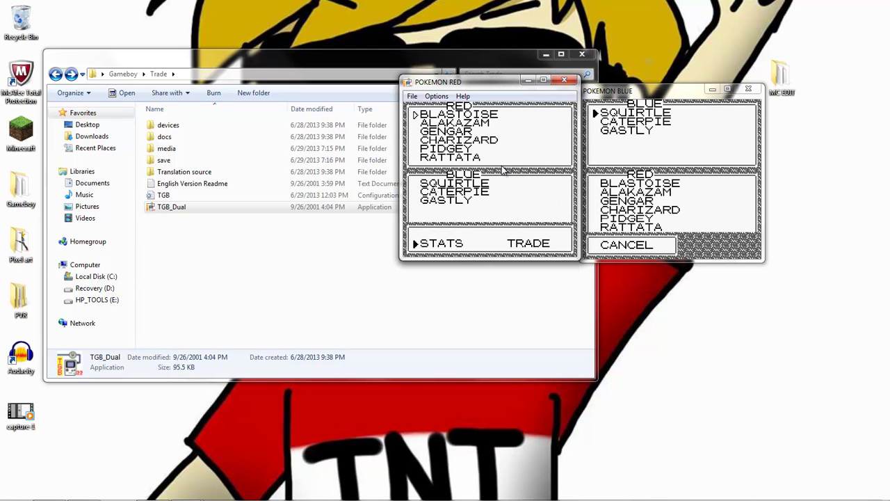
- Check the stats of Blastoise in Pokemon Red and Squirtle in Pokemon Blue, returning to the trade lists
{"action": "key", "text": "z"}
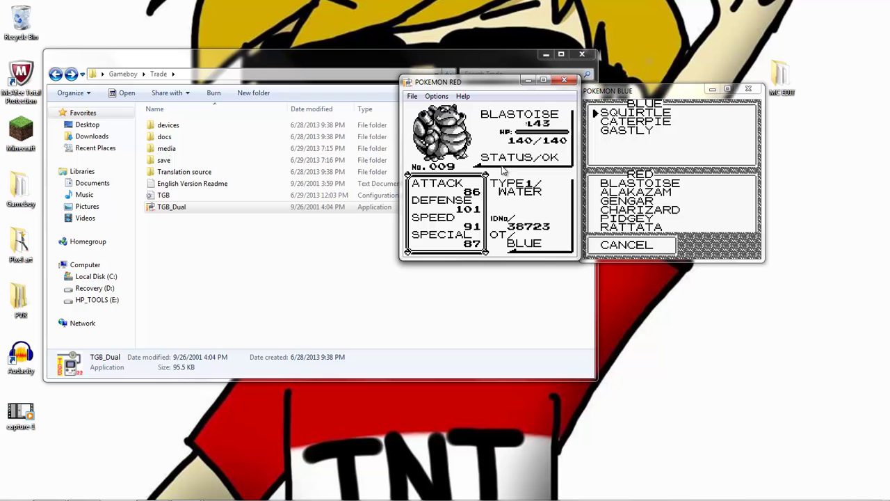
{"action": "key", "text": "z"}
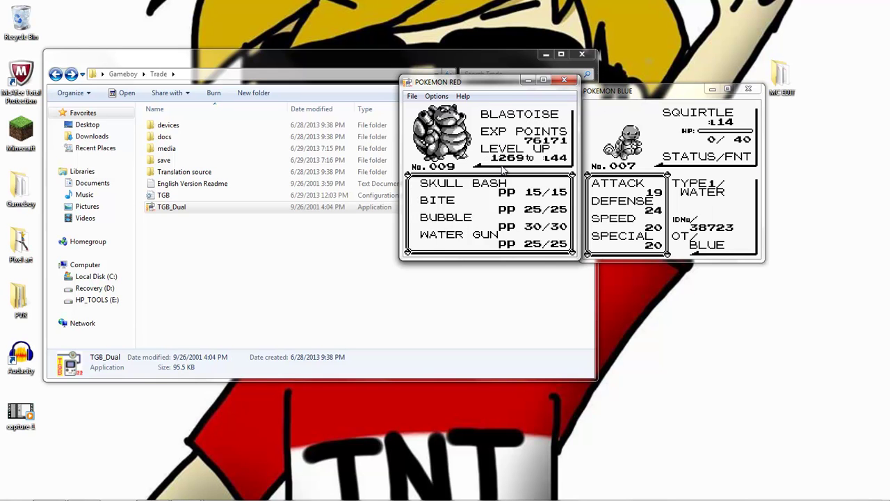
{"action": "key", "text": "z"}
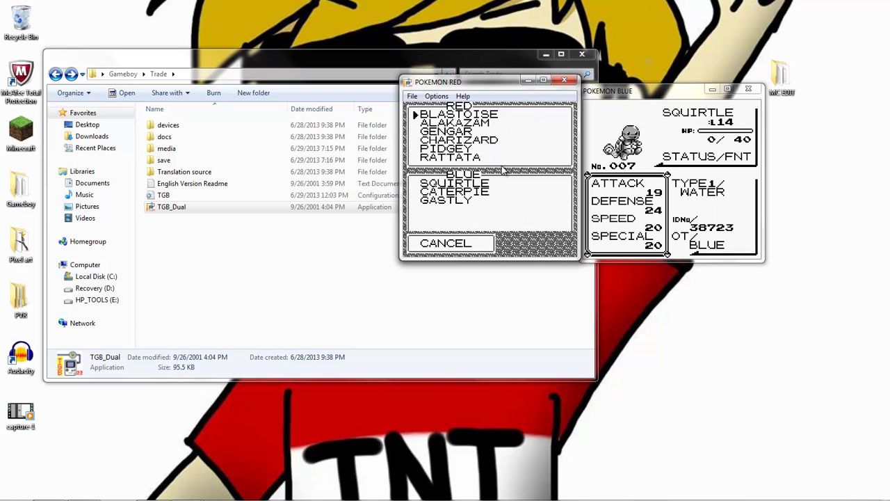
{"action": "key", "text": "z"}
{"action": "key", "text": "z"}
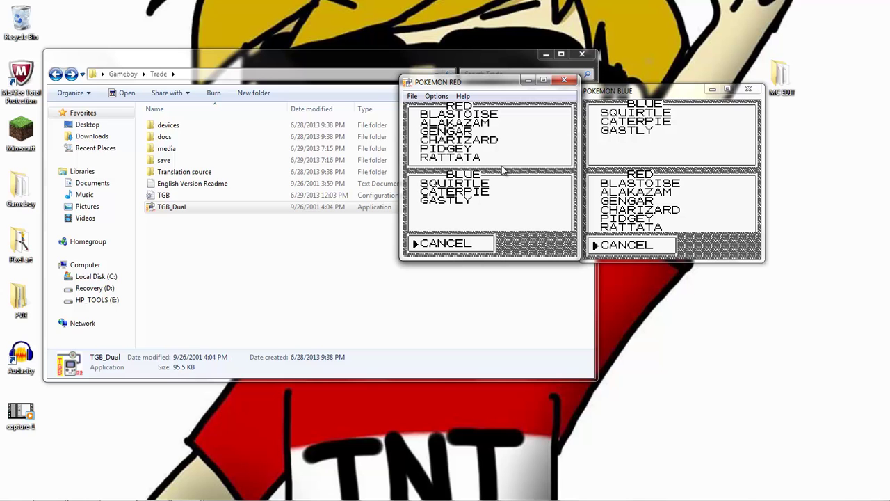
- Leave the trade lists in both games and close the Pokemon Blue window
{"action": "key", "text": "z"}
{"action": "key", "text": "z"}
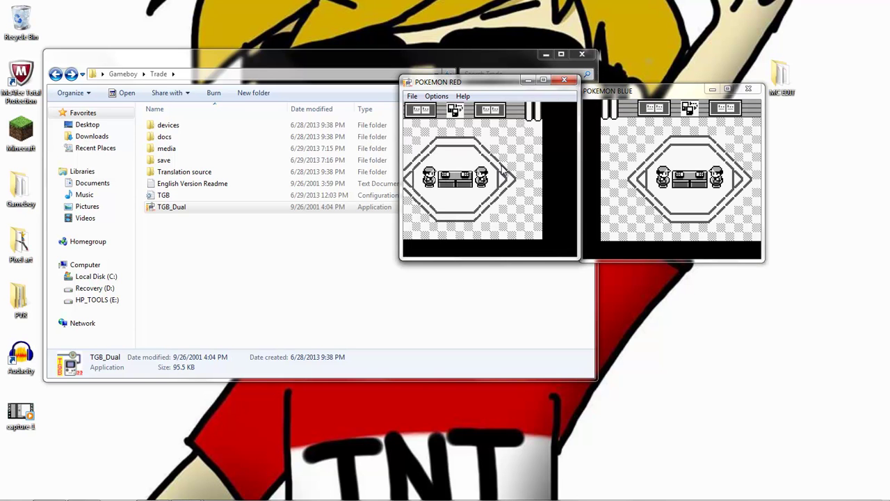
{"action": "left_click", "coordinate": [748, 89]}
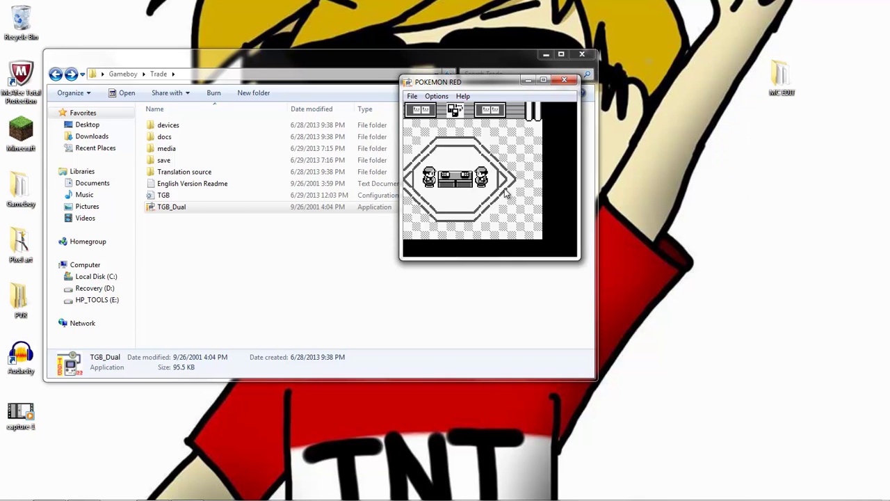
- Reset Pokemon Red in TGB Dual and continue its saved game from the title screen
{"action": "key", "text": "Return"}
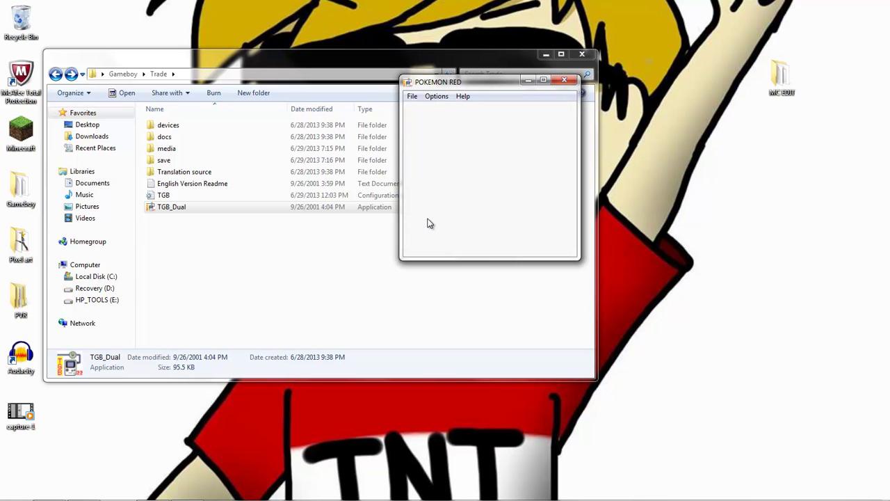
{"action": "key", "text": "Return"}
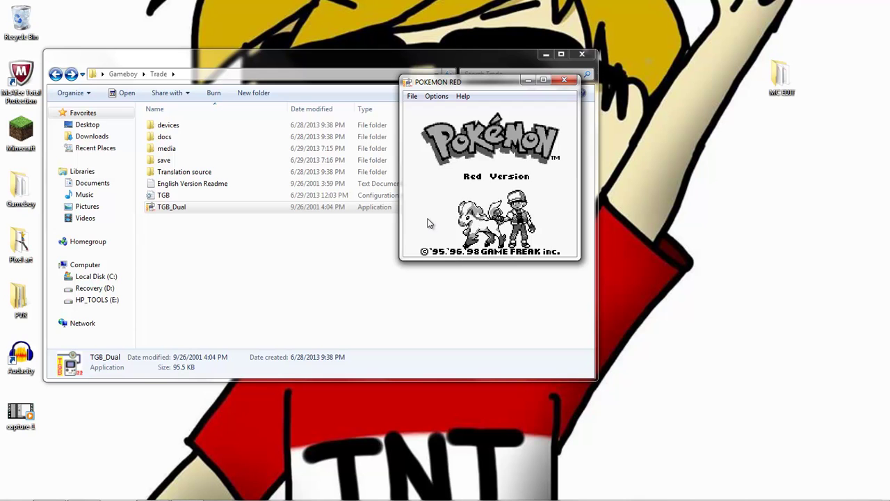
{"action": "key", "text": "Return"}
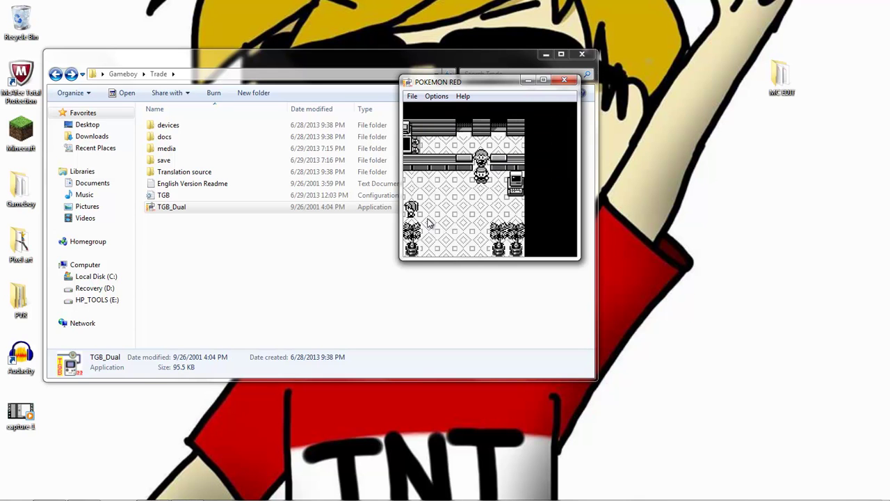
- Check the Pokemon Red party list for the traded Rattata and close the TGB Dual window
{"action": "key", "text": "Return"}
{"action": "key", "text": "Down"}
{"action": "key", "text": "x"}
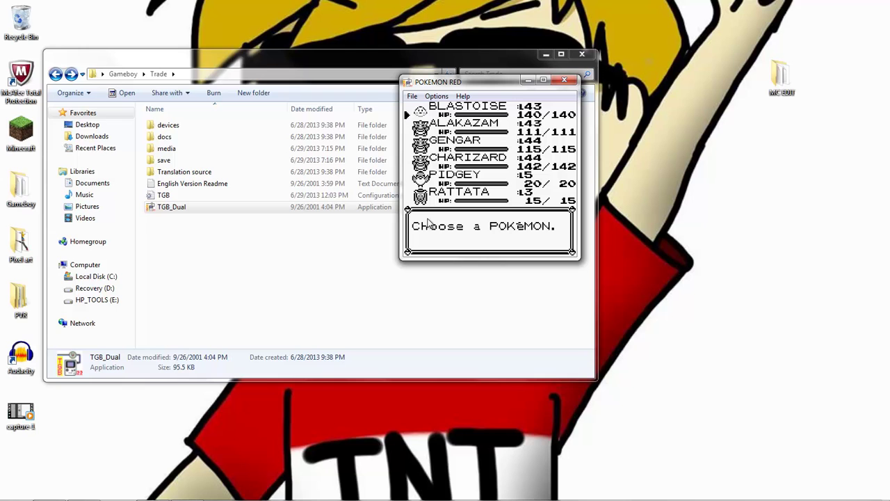
{"action": "key", "text": "Down"}
{"action": "key", "text": "Down"}
{"action": "key", "text": "Down"}
{"action": "key", "text": "Up"}
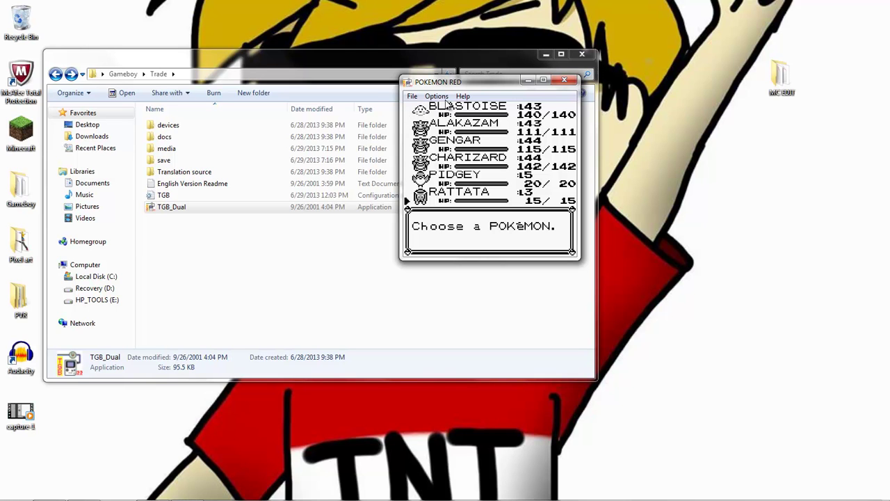
{"action": "left_click", "coordinate": [564, 81]}
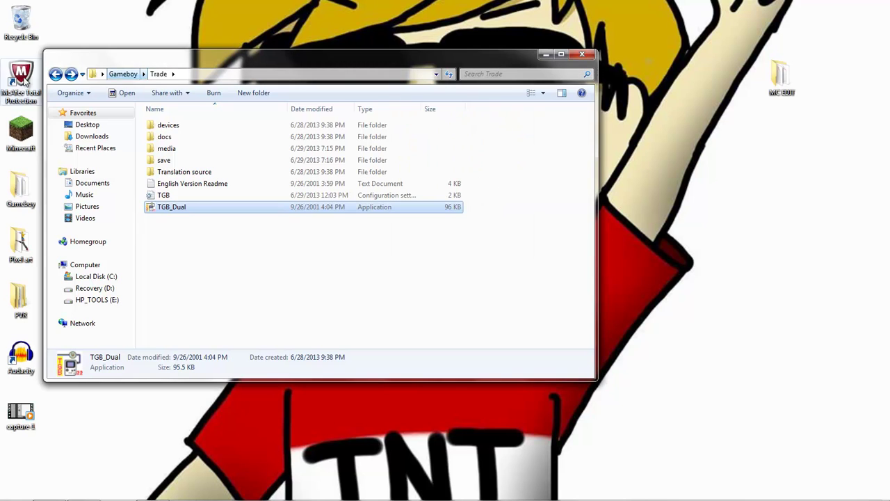
- Move Pokemon Blue.gb and Pokemon Red.gb from the Trade folder's media subfolder to the desktop
{"action": "left_click", "coordinate": [123, 74]}
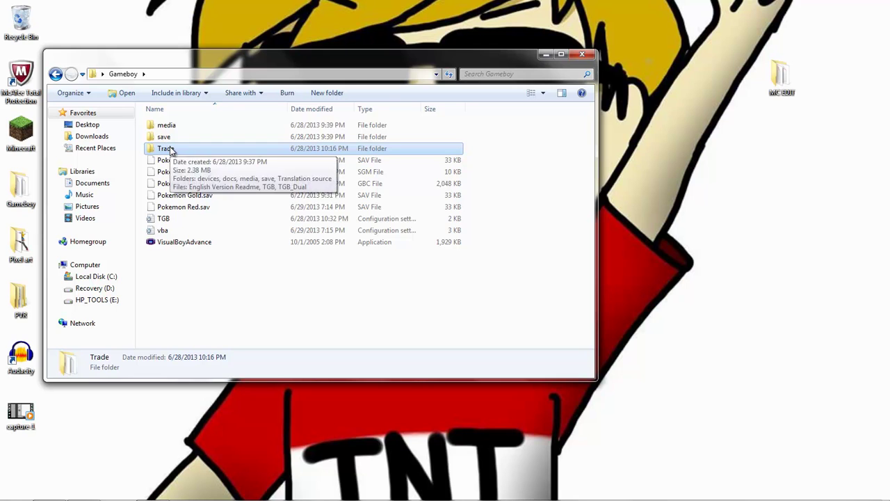
{"action": "double_click", "coordinate": [170, 150]}
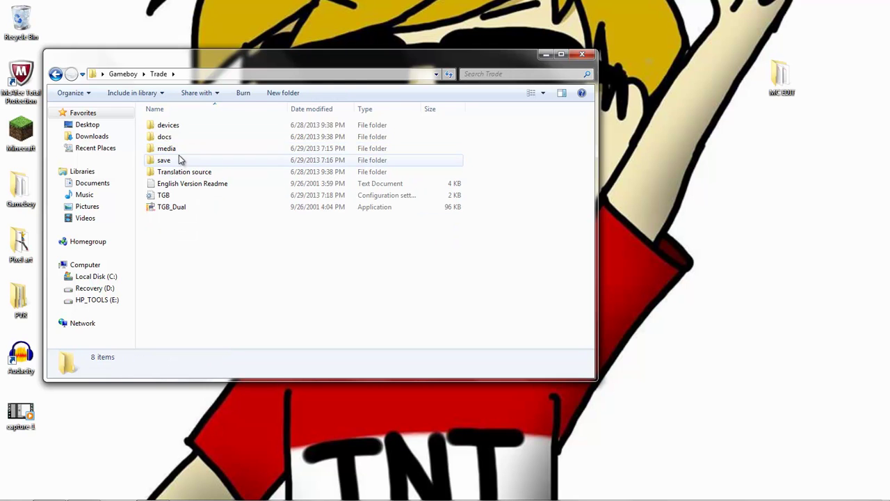
{"action": "double_click", "coordinate": [175, 149]}
{"action": "left_click_drag", "start_coordinate": [166, 164], "coordinate": [692, 312]}
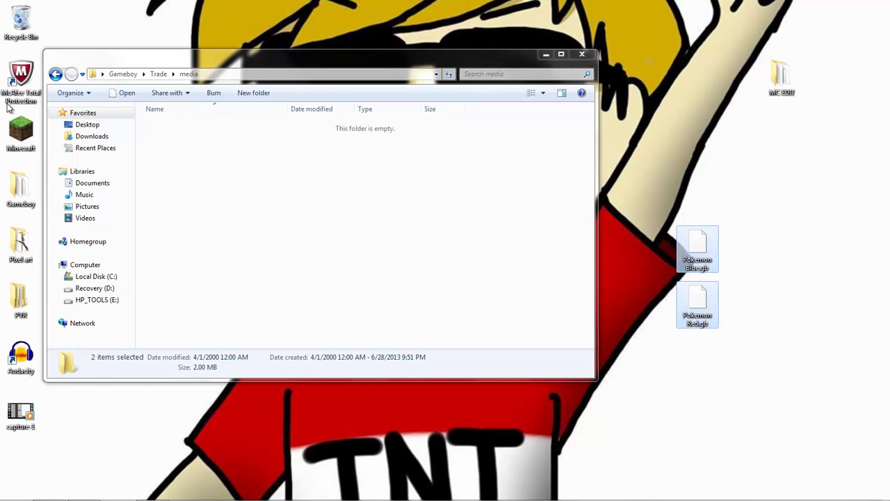
- Move Pokemon Blue.gb and Pokemon Red.gb from the desktop into the Gameboy folder
{"action": "key", "text": "BackSpace"}
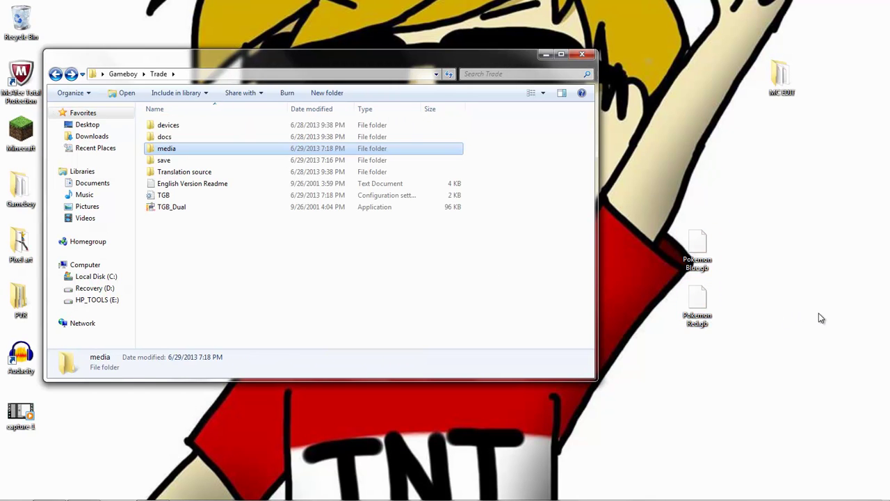
{"action": "left_click_drag", "start_coordinate": [819, 327], "coordinate": [651, 229]}
{"action": "left_click_drag", "start_coordinate": [697, 245], "coordinate": [782, 356]}
{"action": "left_click", "coordinate": [117, 75]}
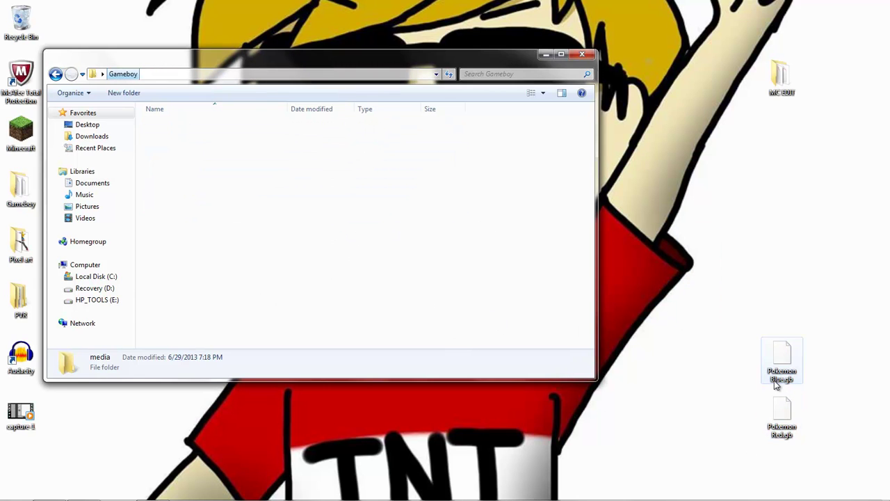
{"action": "left_click_drag", "start_coordinate": [796, 373], "coordinate": [192, 242]}
- Open Pokemon Red.gb in a maximized VisualBoyAdvance and import the Pokemon Red.SAV battery file from the Trade folder's save subfolder
{"action": "left_click", "coordinate": [199, 292]}
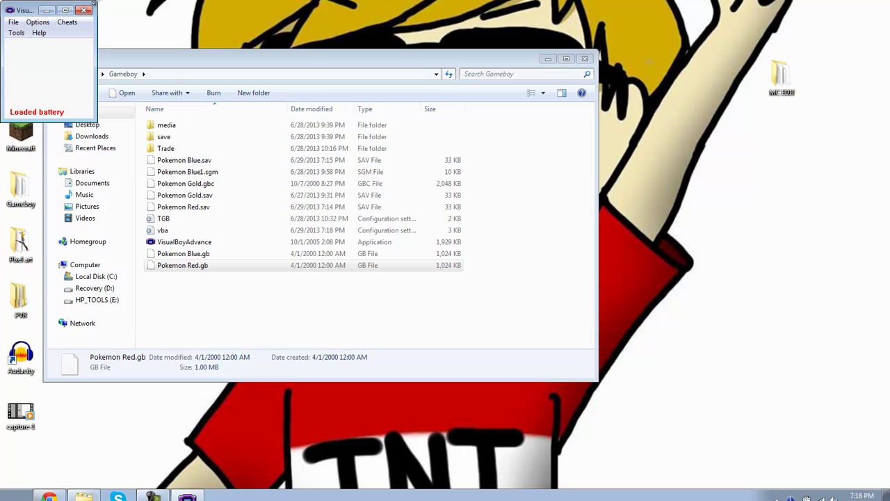
{"action": "left_click", "coordinate": [66, 10]}
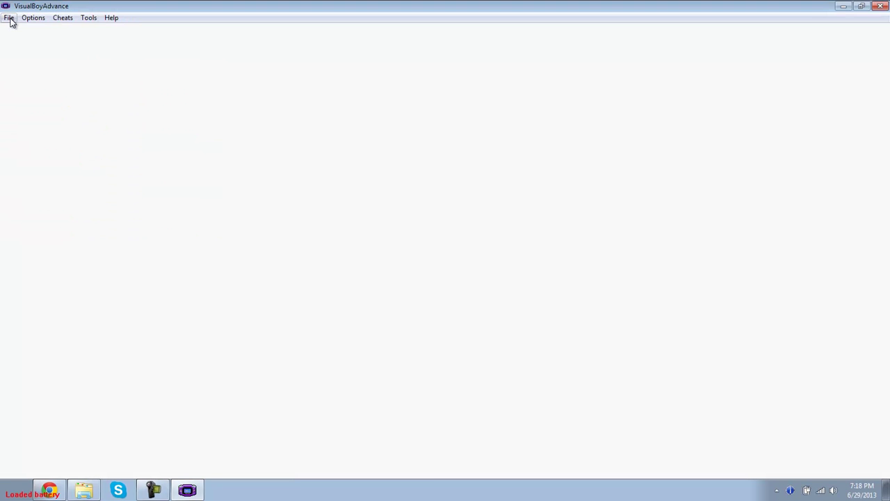
{"action": "left_click", "coordinate": [9, 19]}
{"action": "mouse_move", "coordinate": [74, 164]}
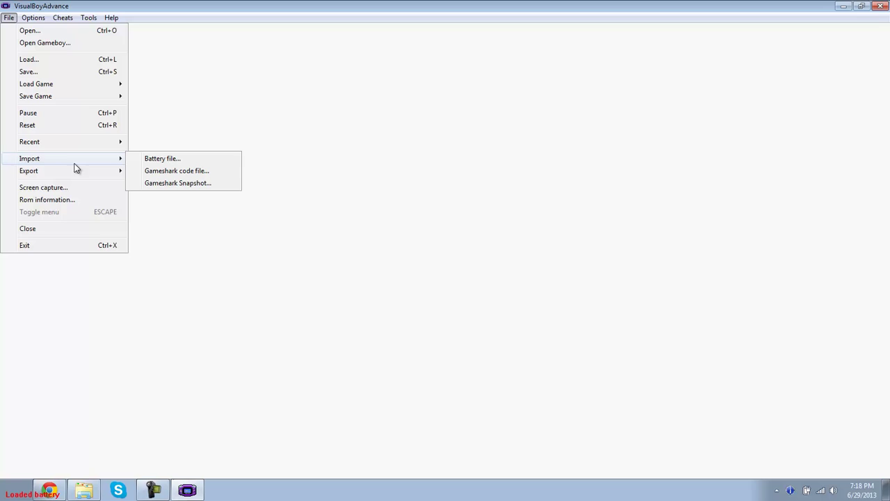
{"action": "left_click", "coordinate": [149, 158]}
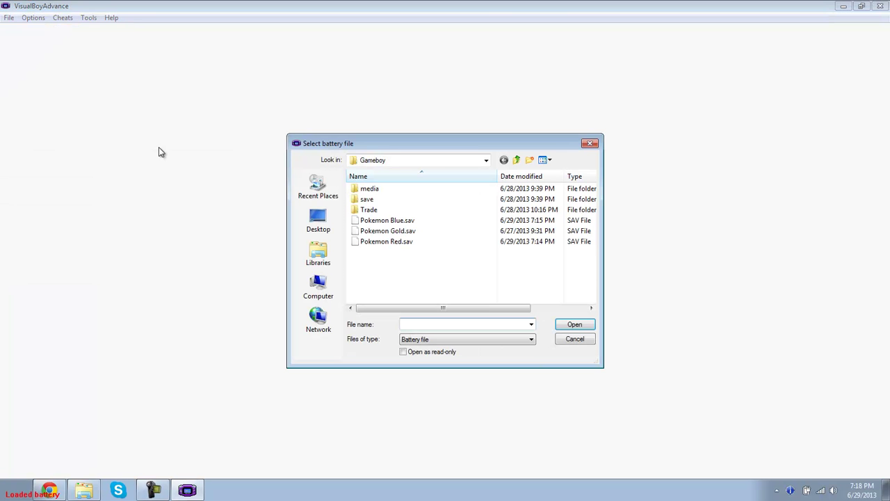
{"action": "double_click", "coordinate": [401, 209]}
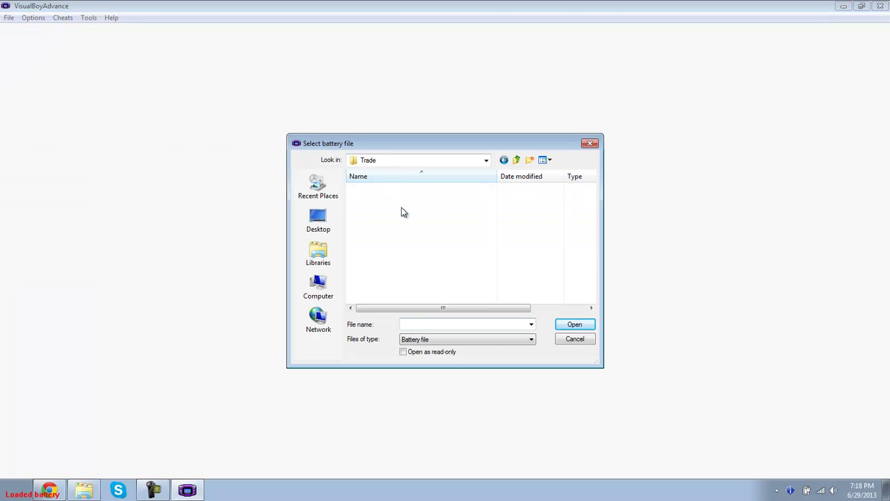
{"action": "double_click", "coordinate": [384, 220]}
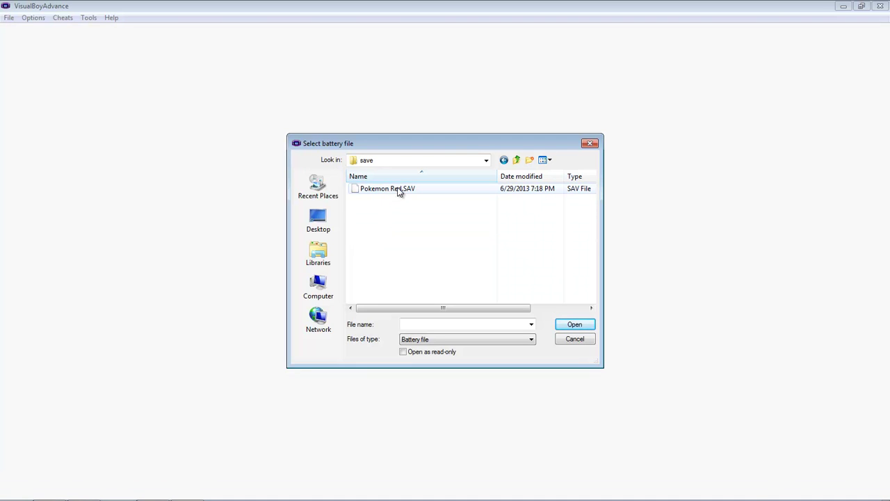
{"action": "double_click", "coordinate": [400, 189]}
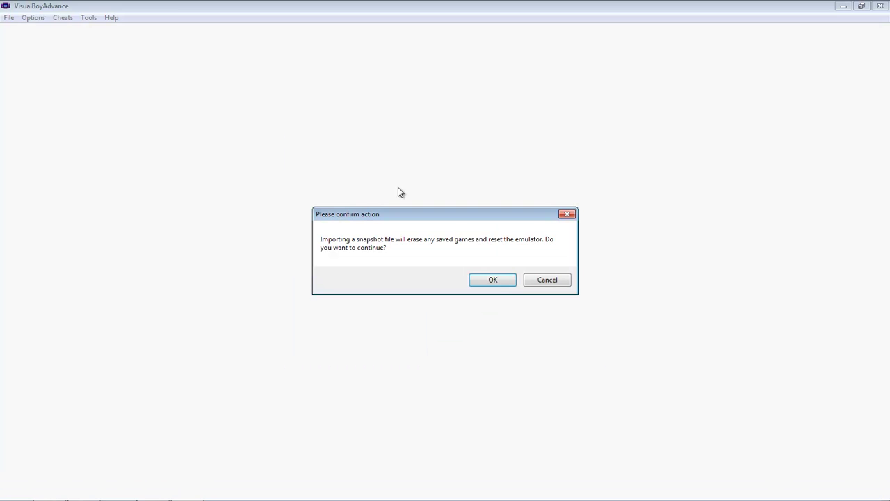
{"action": "left_click", "coordinate": [494, 281]}
{"action": "left_click", "coordinate": [529, 283]}
{"action": "left_click", "coordinate": [528, 281]}
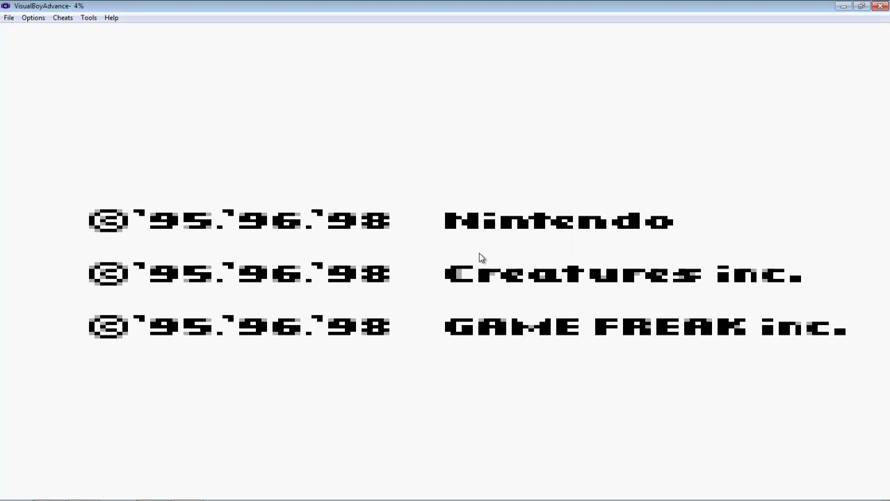
- Continue the imported Pokemon Red game in VisualBoyAdvance and check its party list for Rattata
{"action": "key", "text": "Return"}
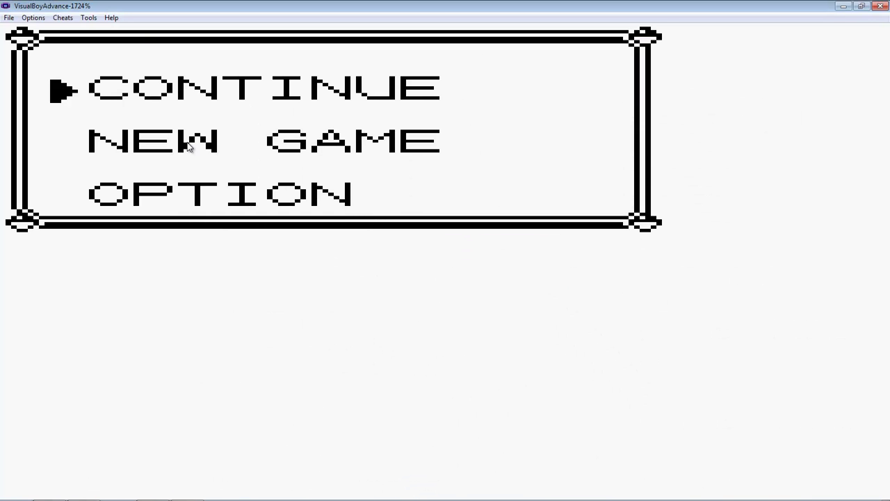
{"action": "key", "text": "z"}
{"action": "key", "text": "z"}
{"action": "key", "text": "Return"}
{"action": "key", "text": "Down"}
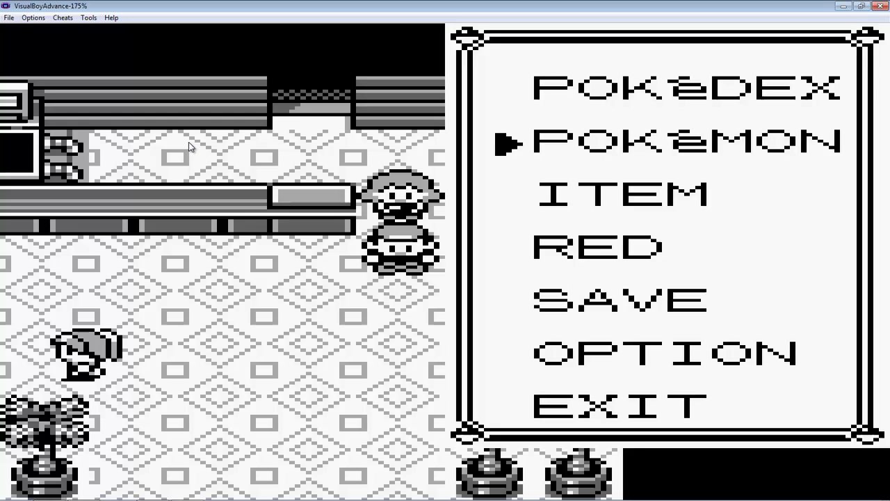
{"action": "key", "text": "z"}
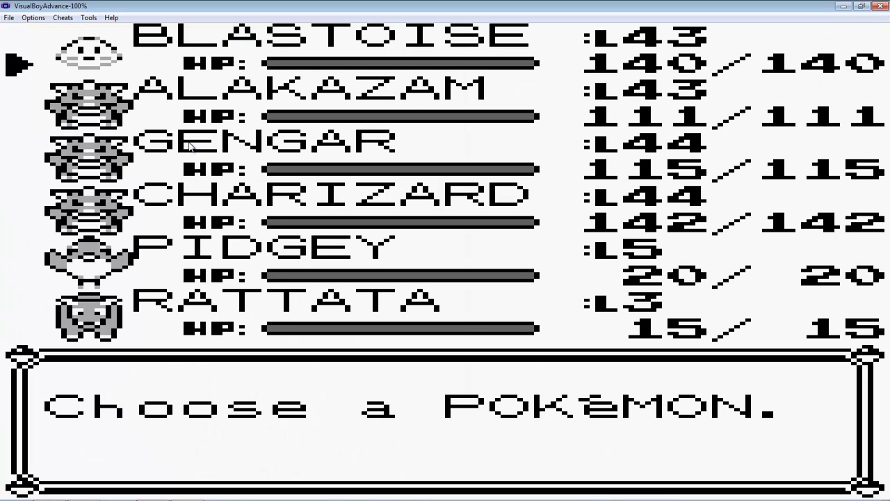
{"action": "key", "text": "x"}
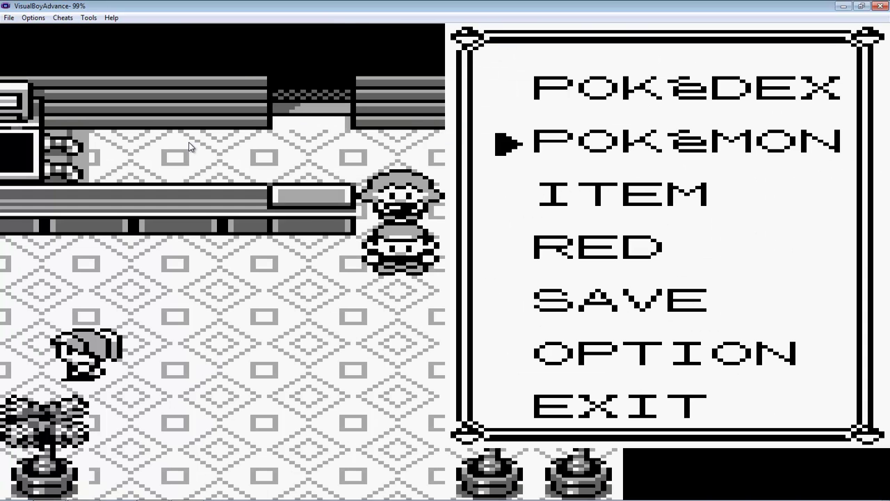
- Save the Pokemon Red game from its in-game menu
{"action": "key", "text": "Down"}
{"action": "key", "text": "Down"}
{"action": "key", "text": "Down"}
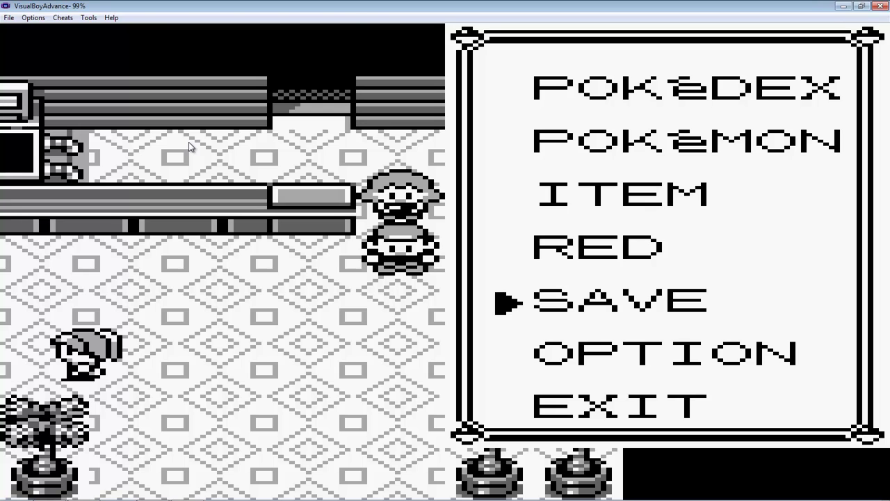
{"action": "key", "text": "z"}
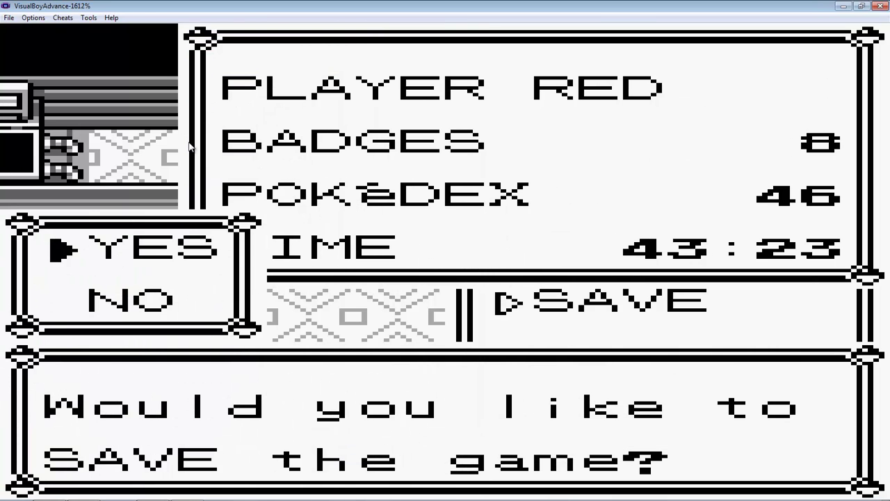
{"action": "key", "text": "z"}
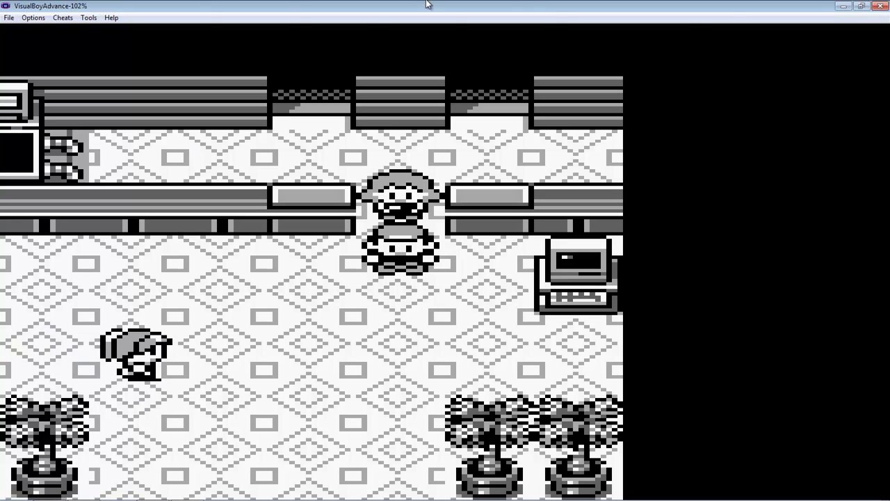
- Close VisualBoyAdvance and the Gameboy folder window
{"action": "left_click", "coordinate": [880, 6]}
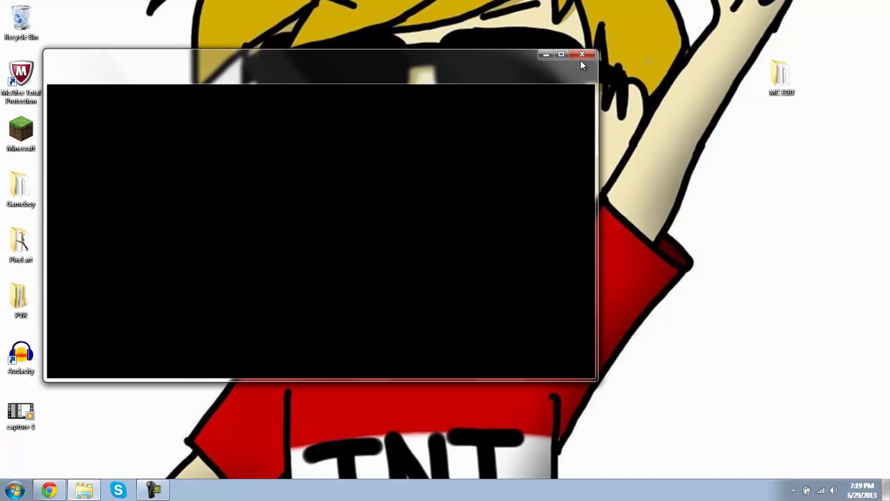
{"action": "left_click", "coordinate": [582, 55]}
{"action": "key", "text": "alt+F4"}
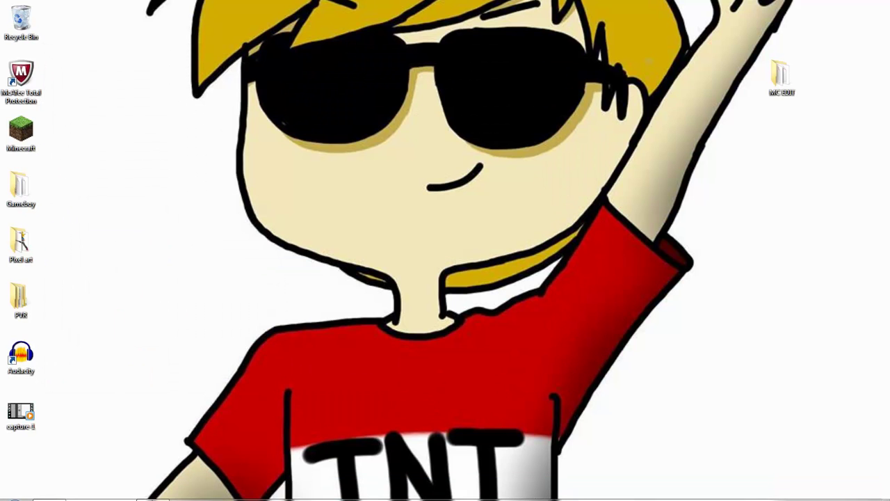
{"action": "left_click", "coordinate": [165, 484]}
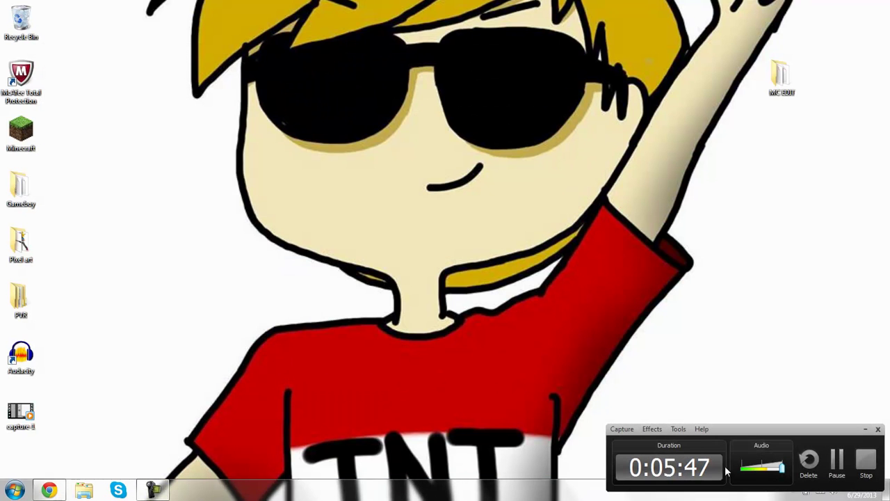